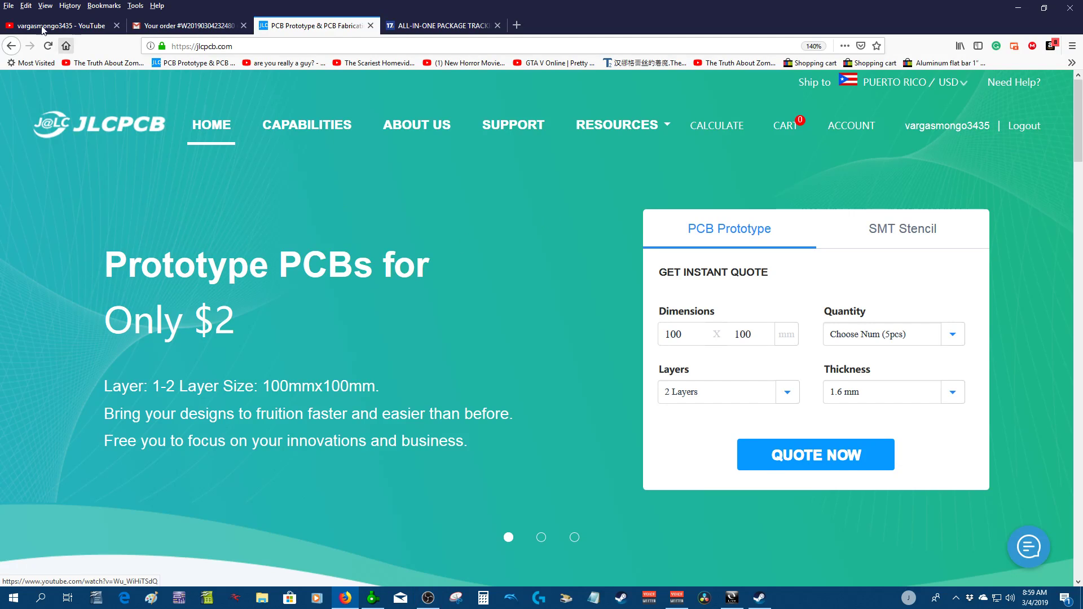
# - View the YouTube channel page in the browser and return to the JLCPCB website
pyautogui.click(59, 27)
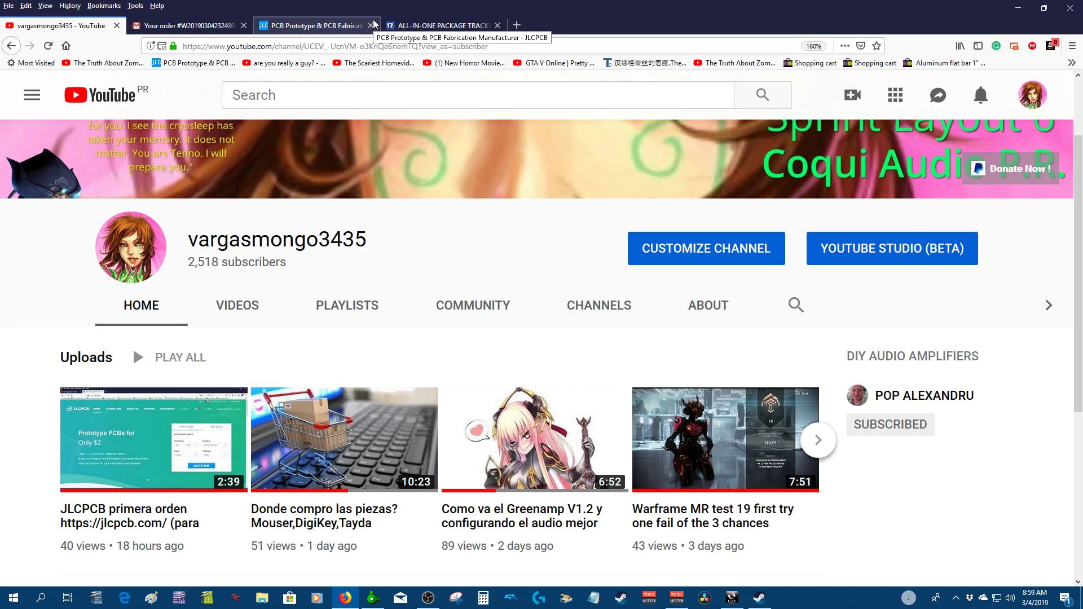
pyautogui.click(332, 29)
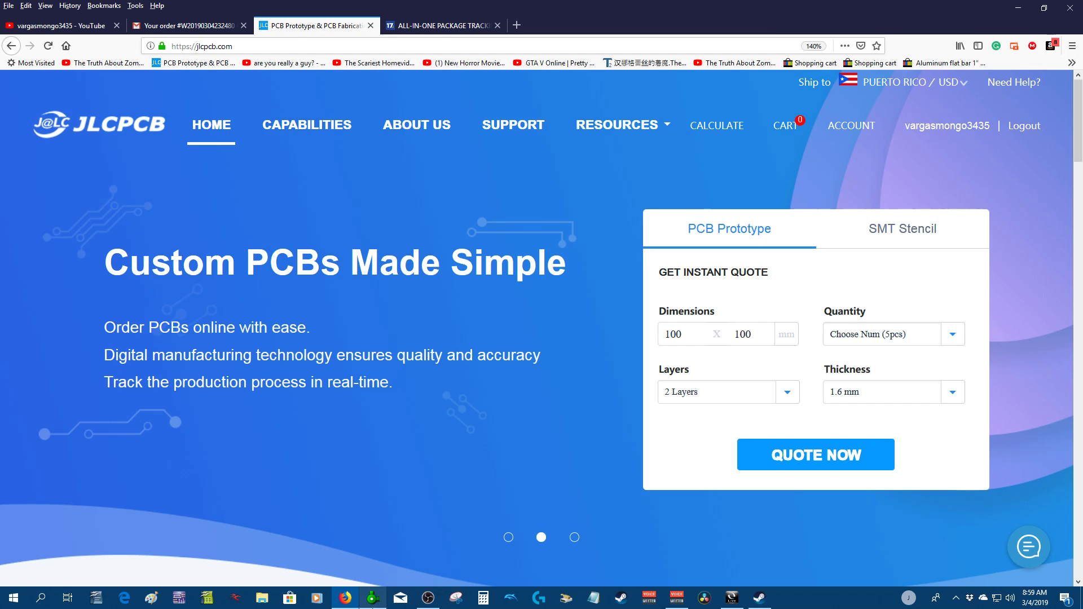
# - Switch to Sprint-Layout, open the "Copy of Arc welder" board, and examine its layout along the whole length
pyautogui.click(372, 598)
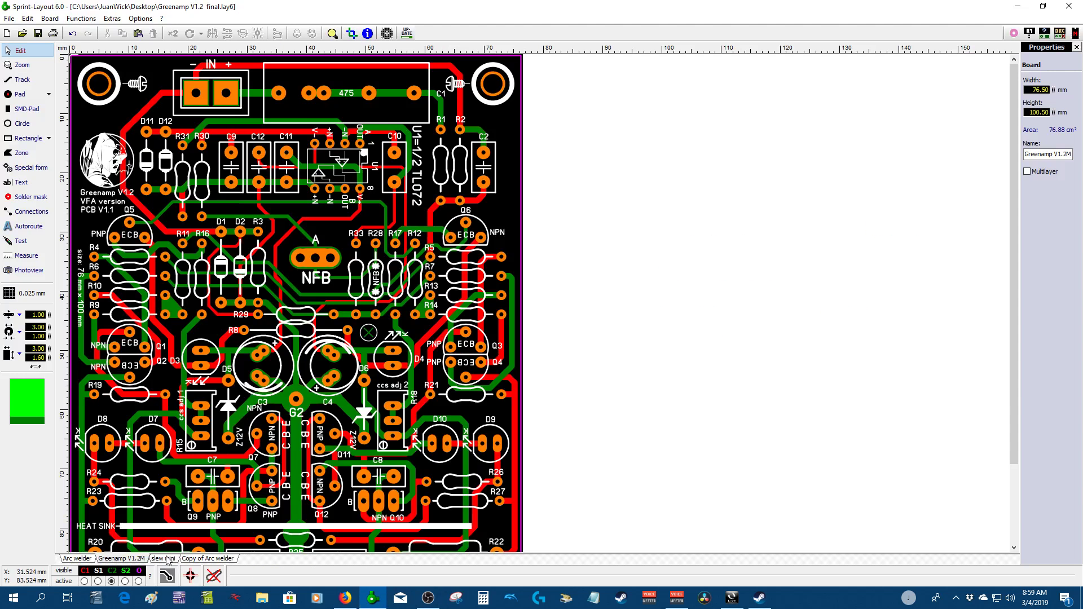
pyautogui.click(194, 558)
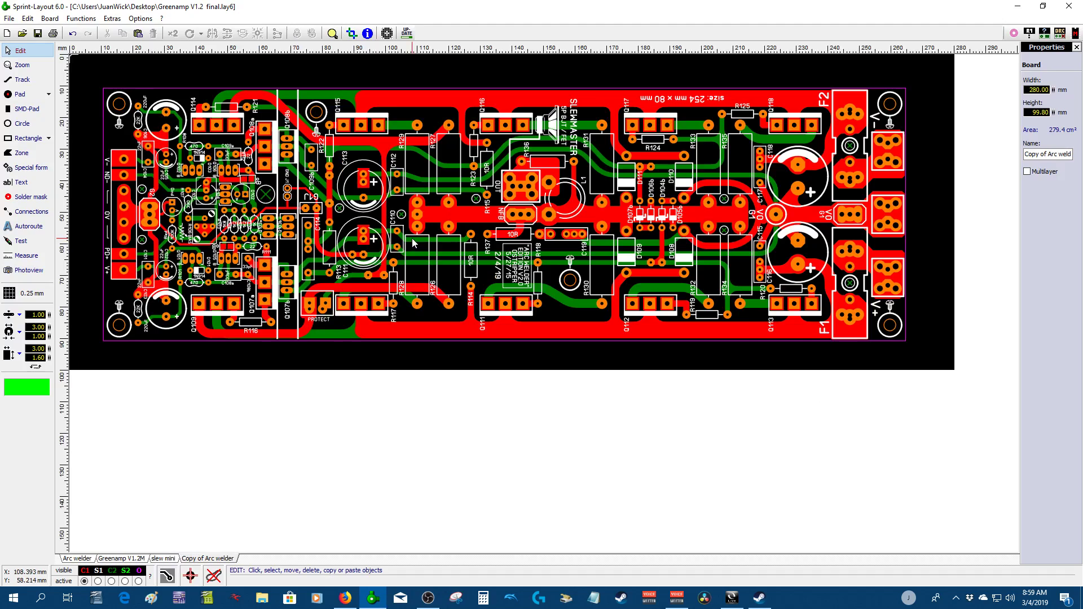
pyautogui.scroll(2, 540, 319)
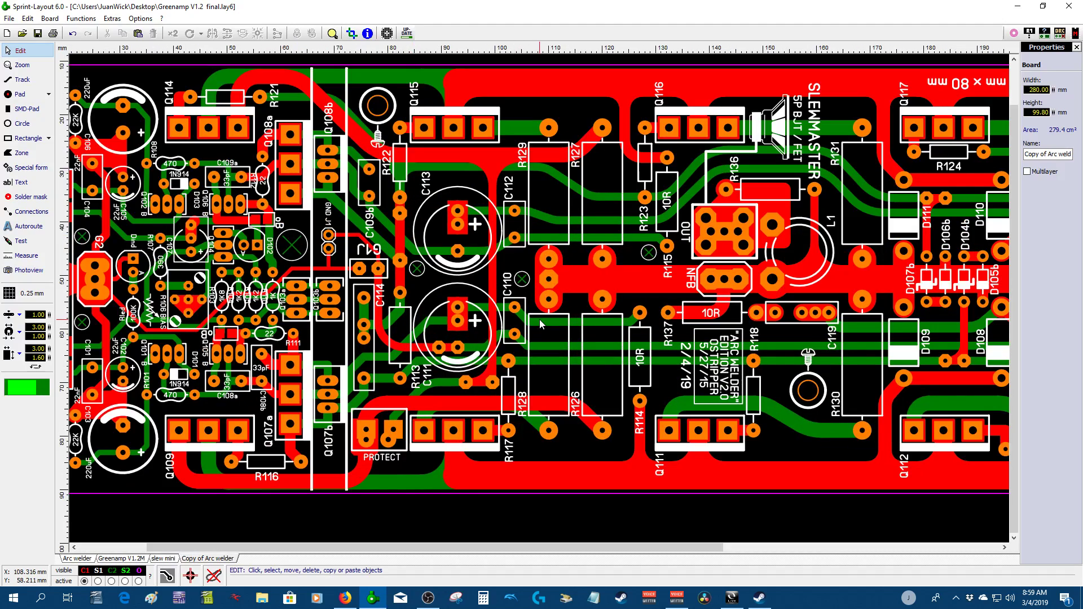
pyautogui.scroll(-1, 539, 319)
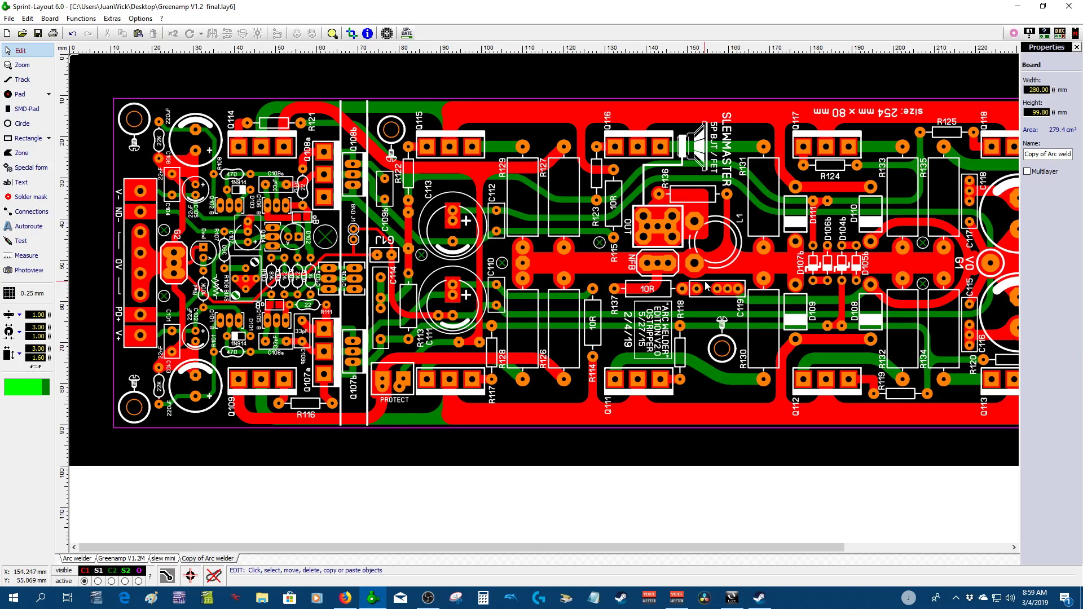
pyautogui.scroll(-1, 705, 286)
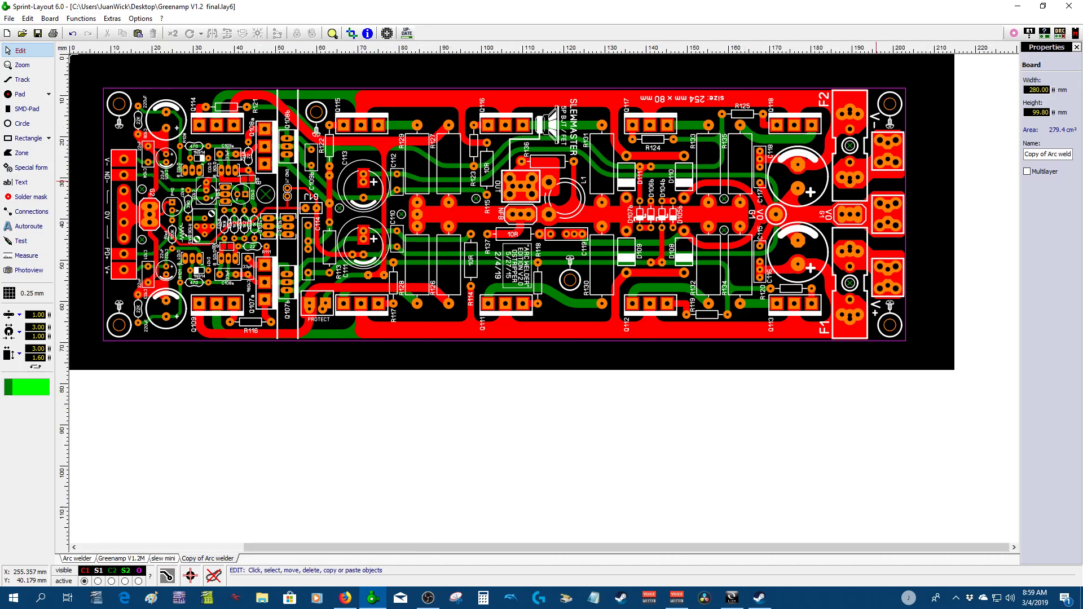
pyautogui.scroll(1, 882, 185)
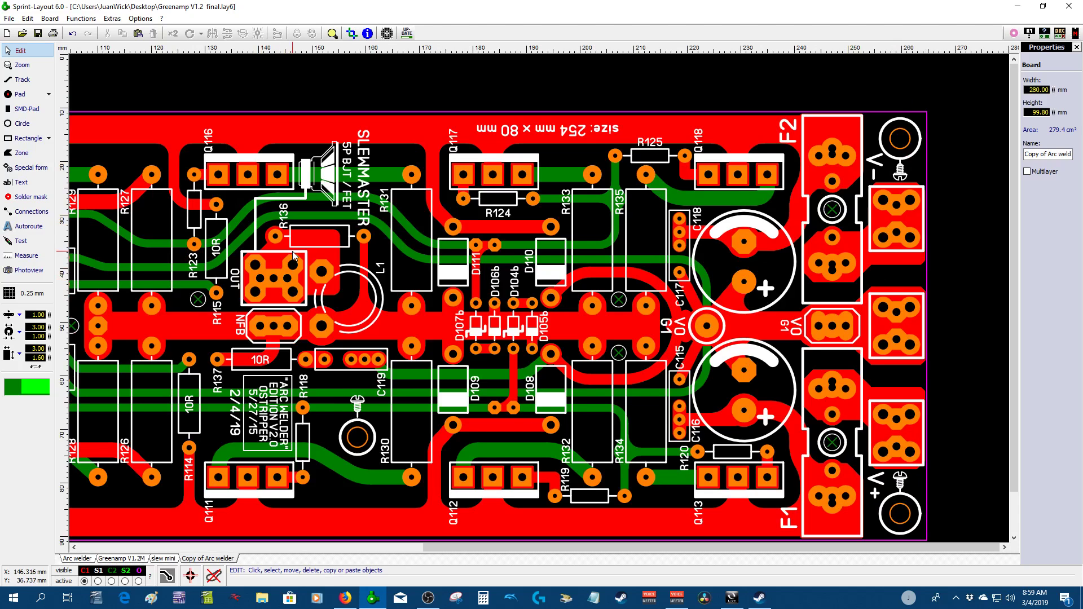
pyautogui.scroll(-1, 293, 254)
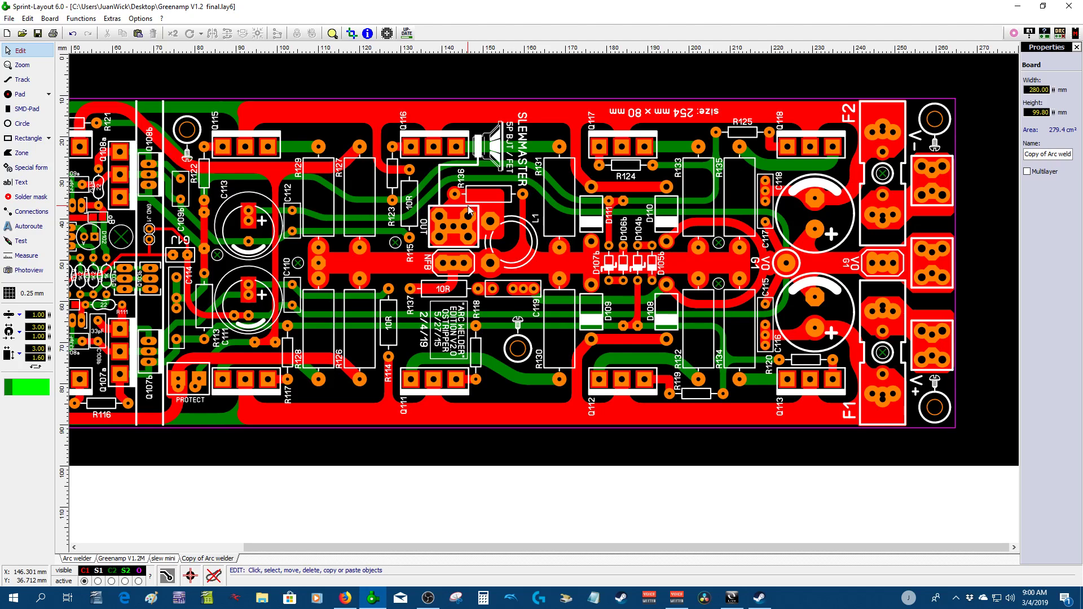
pyautogui.scroll(-1, 511, 202)
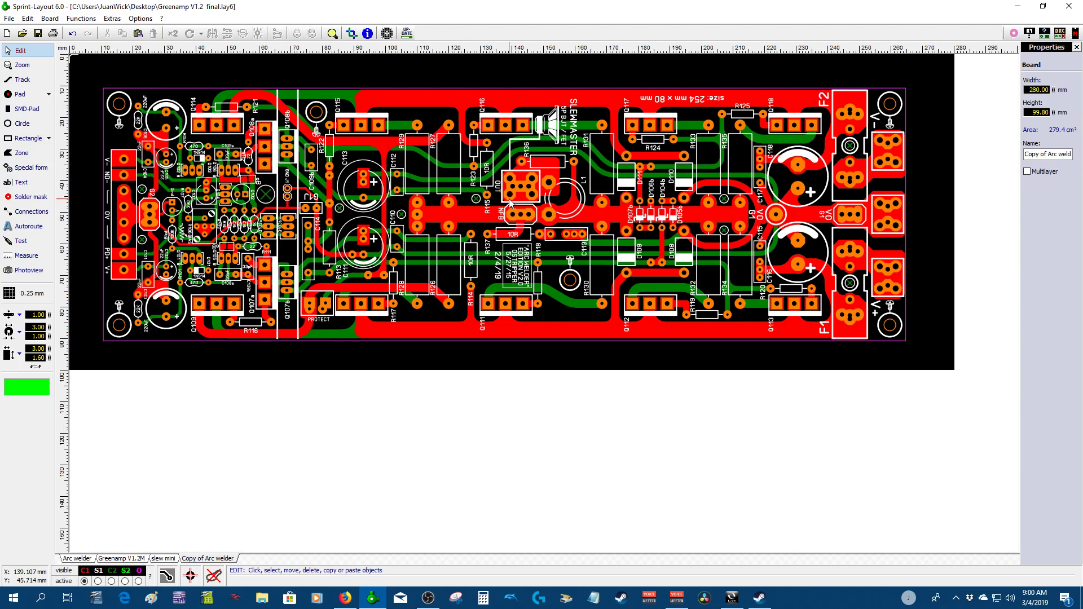
pyautogui.scroll(3, 230, 156)
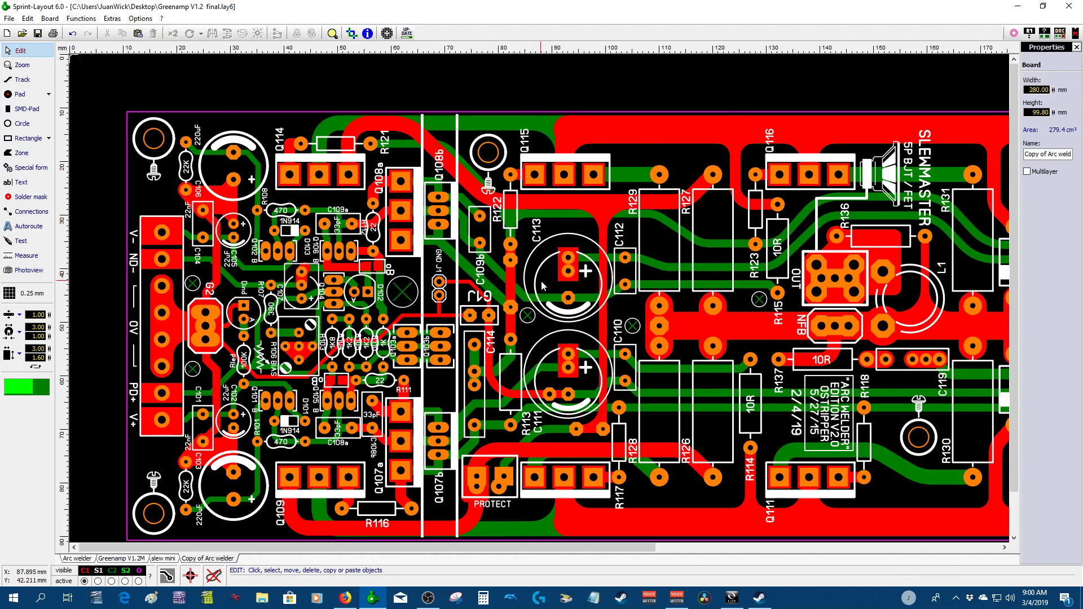
pyautogui.scroll(-1, 343, 256)
pyautogui.scroll(1, 541, 305)
pyautogui.scroll(1, 544, 158)
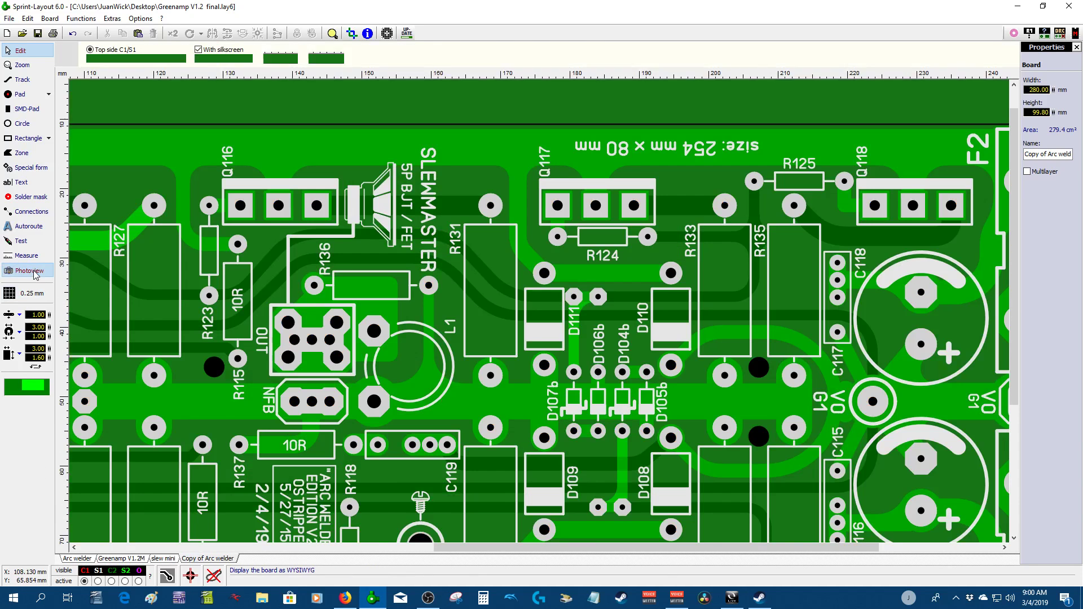
# - Show the board in Photoview from the mirrored bottom side C2/S2 with X-Ray turned off
pyautogui.click(33, 270)
pyautogui.click(90, 59)
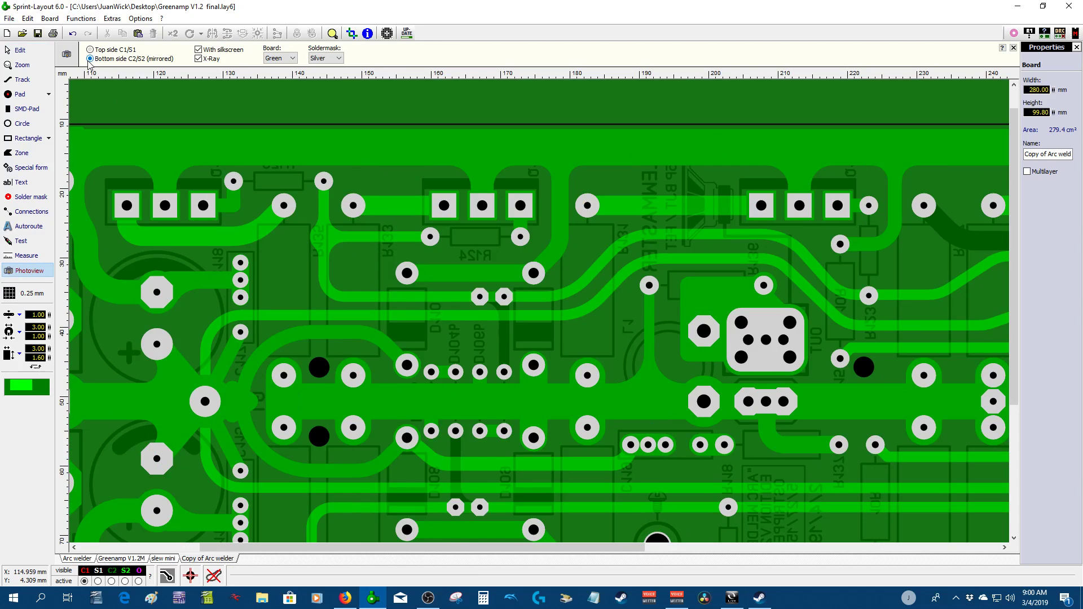
pyautogui.click(198, 59)
# - Examine the bottom-side copper traces and pads of the board at different magnifications
pyautogui.press('F2')
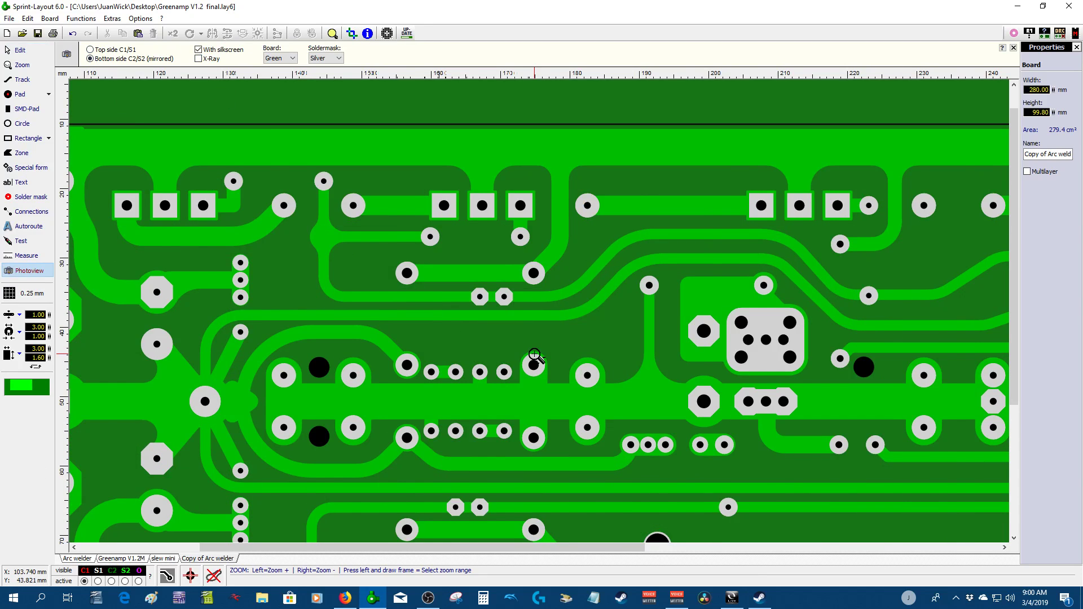
pyautogui.rightClick(538, 319)
pyautogui.click(557, 301)
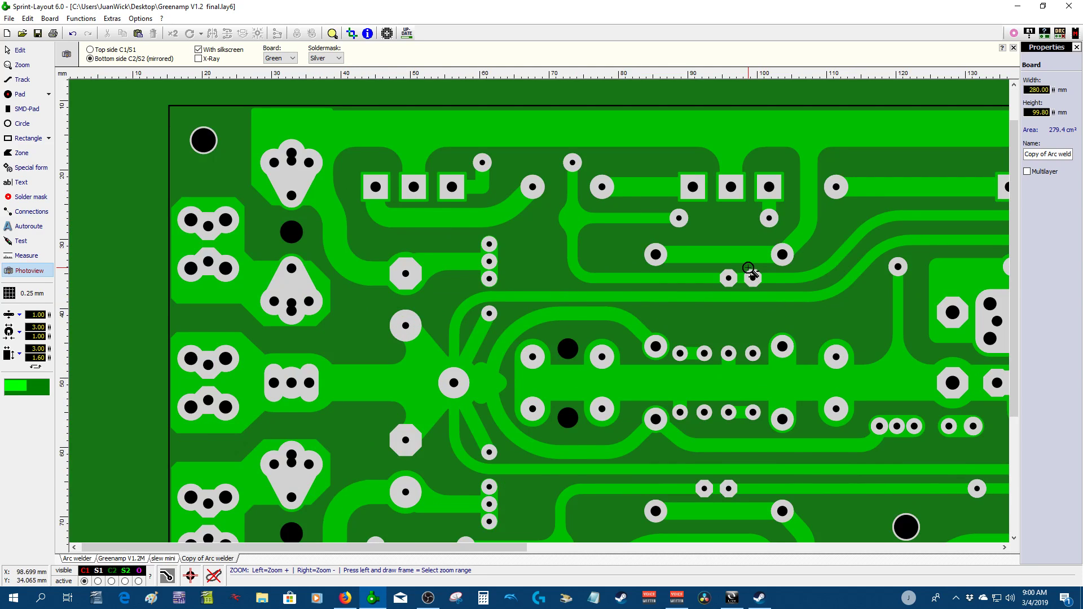
pyautogui.click(581, 271)
pyautogui.click(541, 314)
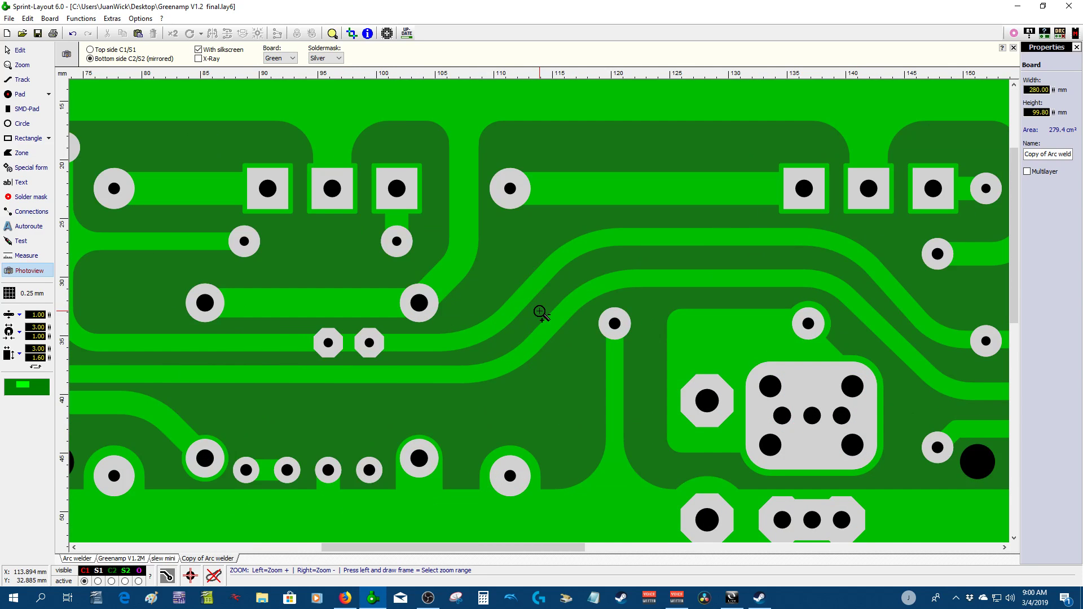
pyautogui.rightClick(534, 346)
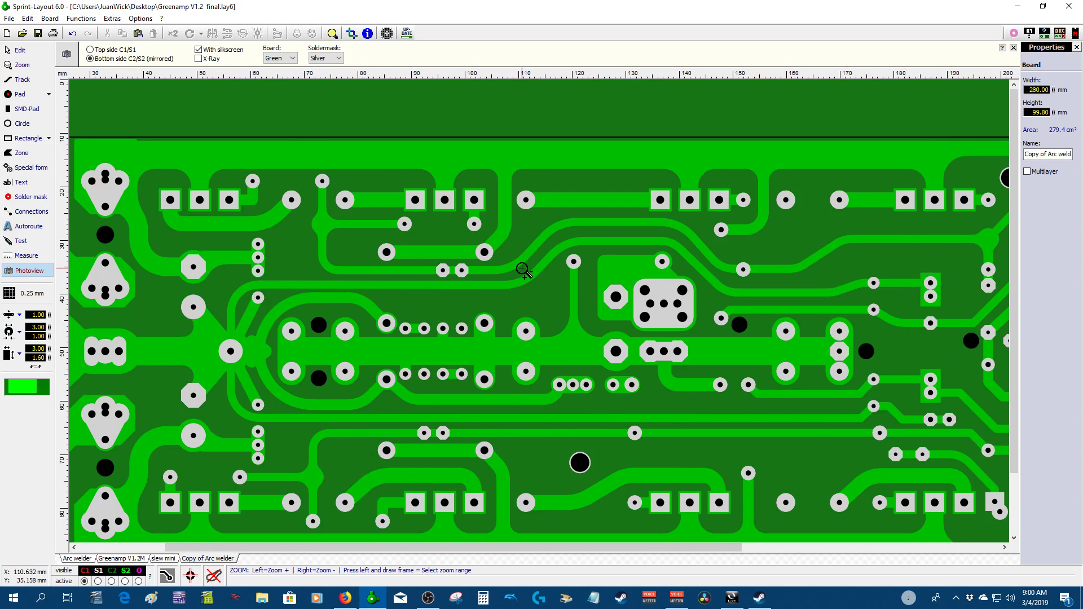
pyautogui.rightClick(527, 271)
pyautogui.click(540, 292)
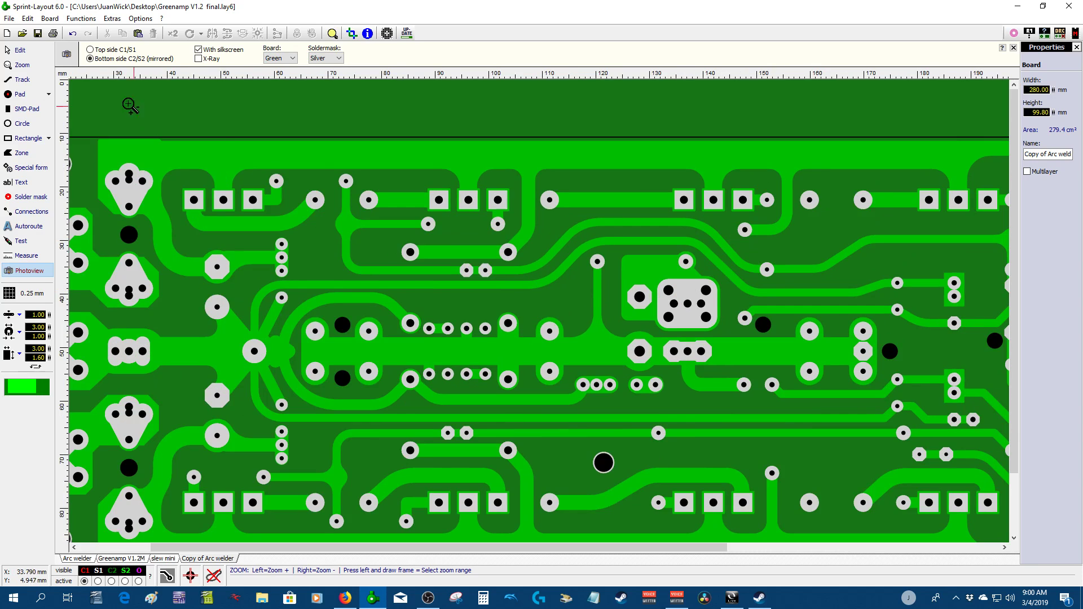
# - View the top side C1/S1 in the photo preview and return to Edit mode
pyautogui.click(90, 50)
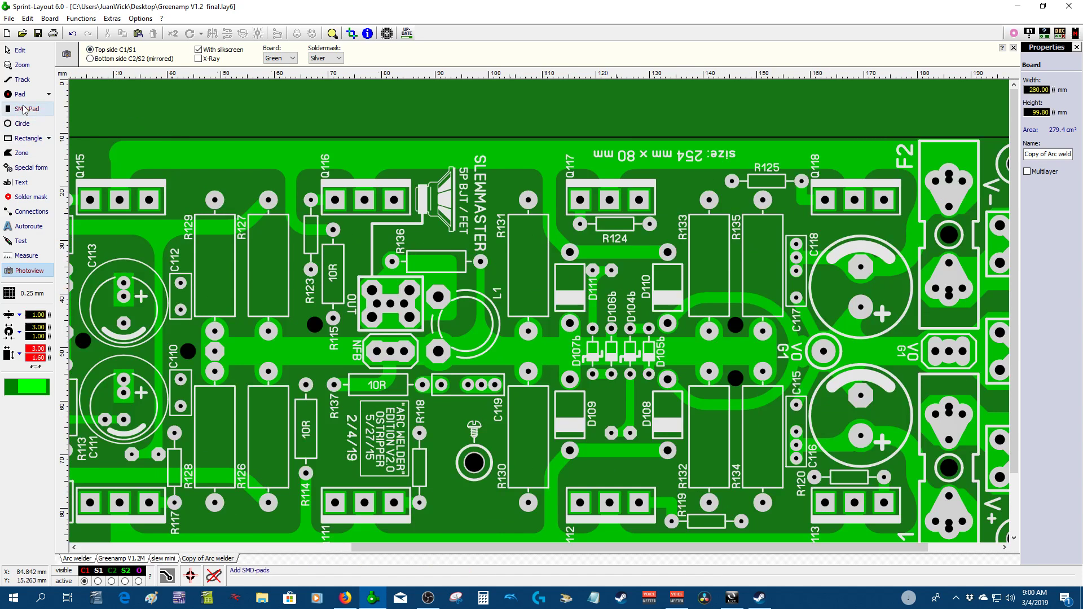
pyautogui.click(20, 51)
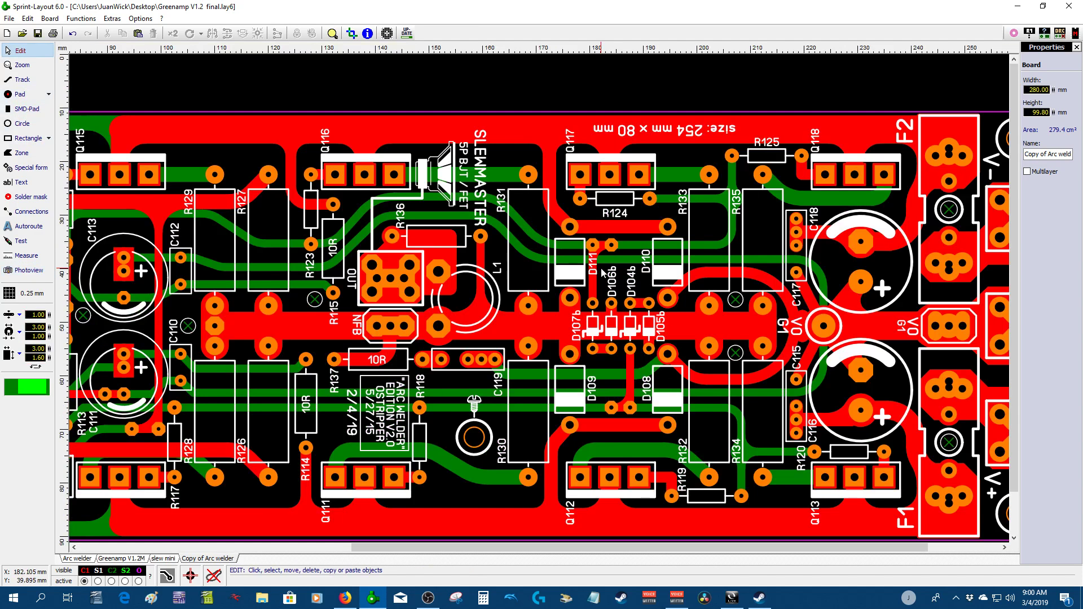
# - Enlarge the board height to 201.30 mm to make room below the existing layout
pyautogui.scroll(-2, 602, 272)
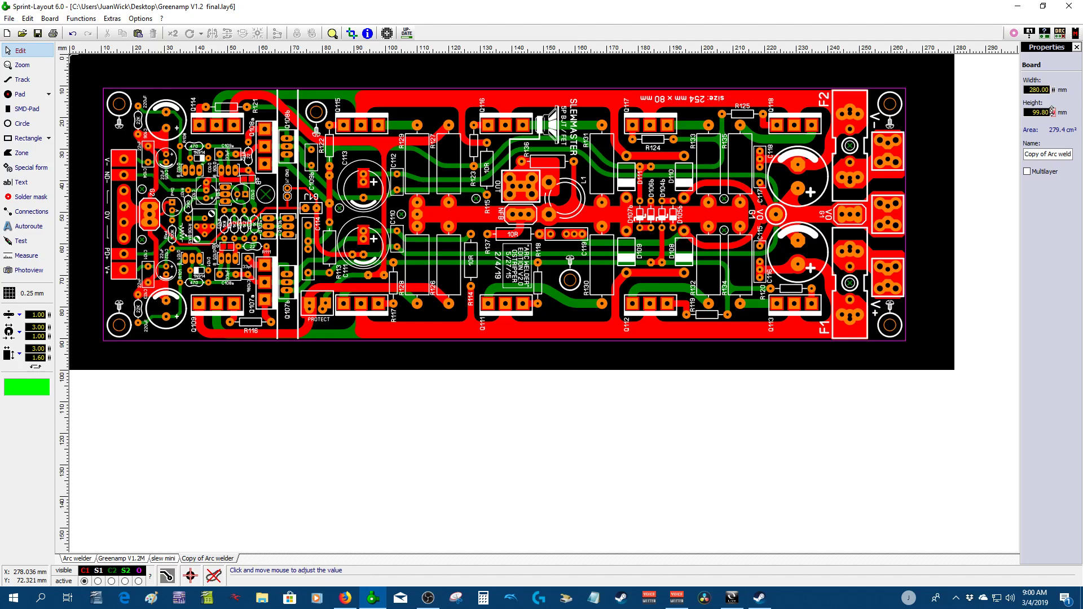
pyautogui.moveTo(1051, 111); pyautogui.dragTo(814, 162)
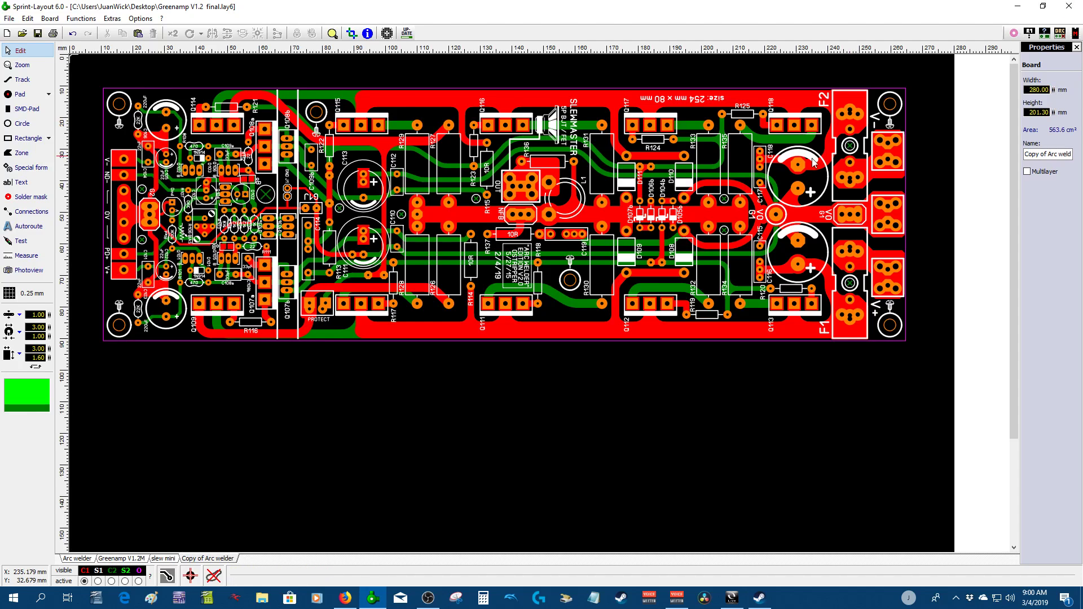
# - Open the macro library and preview the complete PCBs from the first 1-1 layout through A33
pyautogui.click(1076, 33)
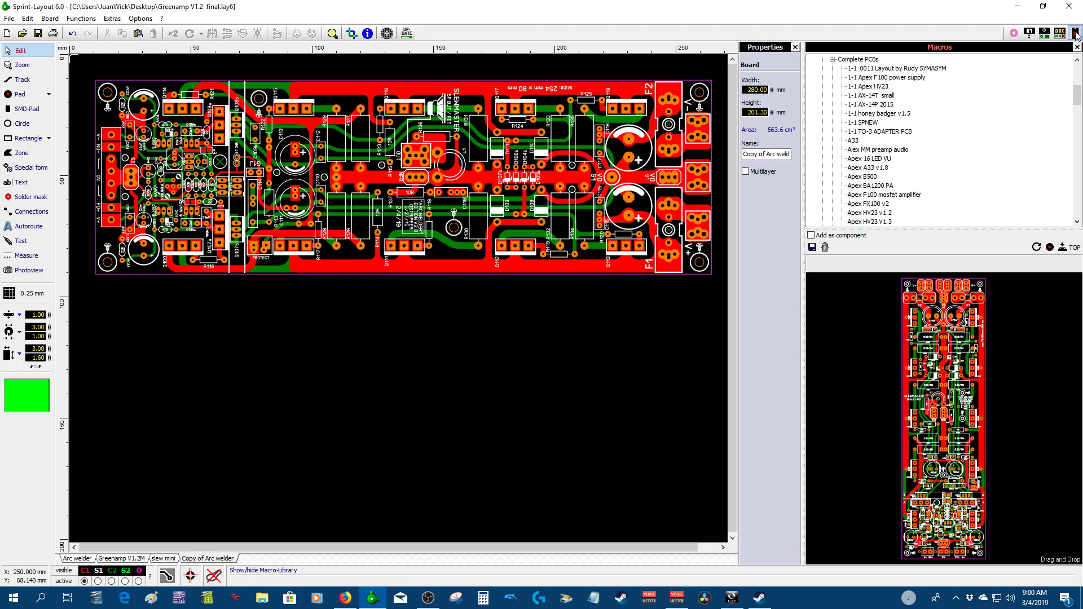
pyautogui.click(870, 69)
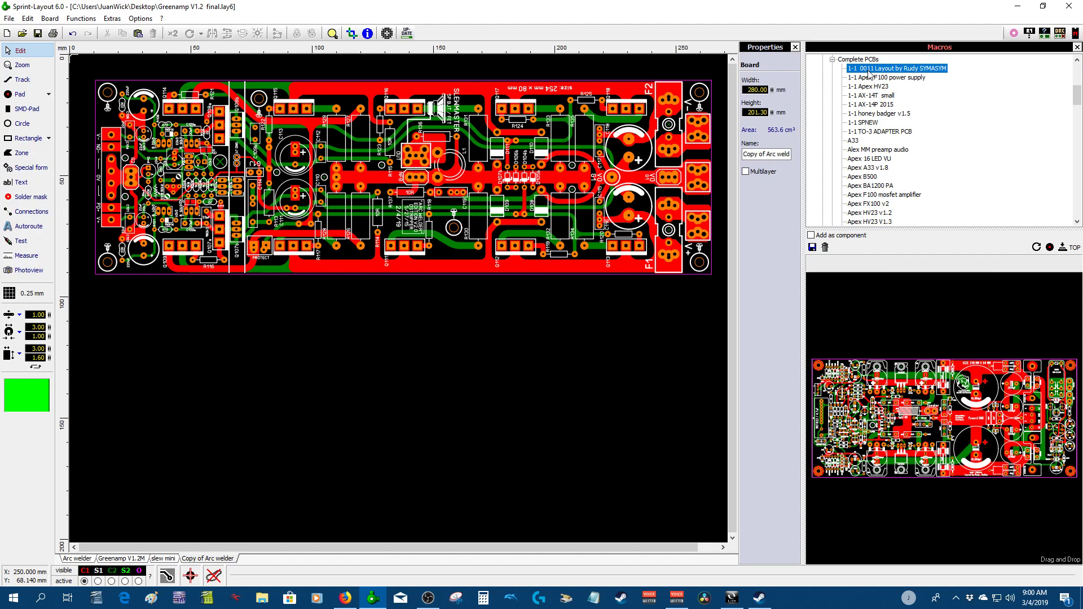
pyautogui.press('Down')
pyautogui.press('Down')
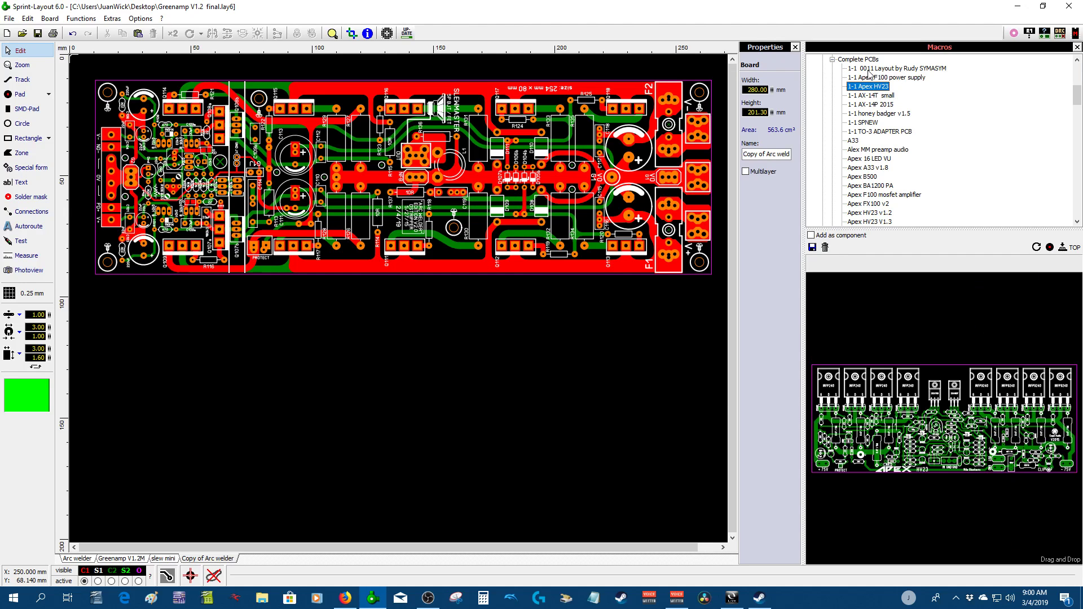
pyautogui.press('Down')
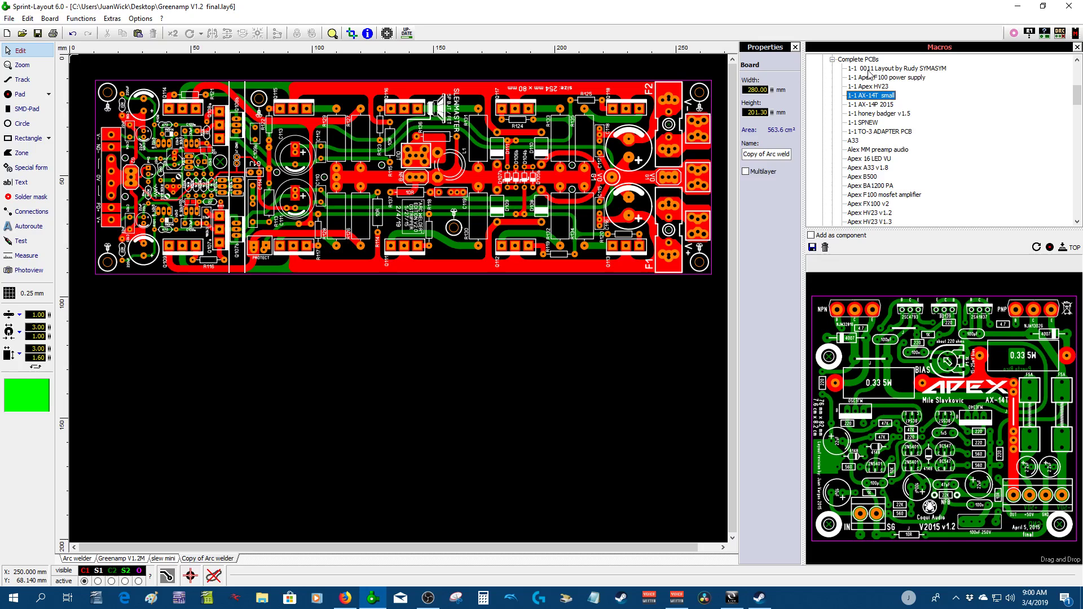
pyautogui.press('Down')
pyautogui.press('Down')
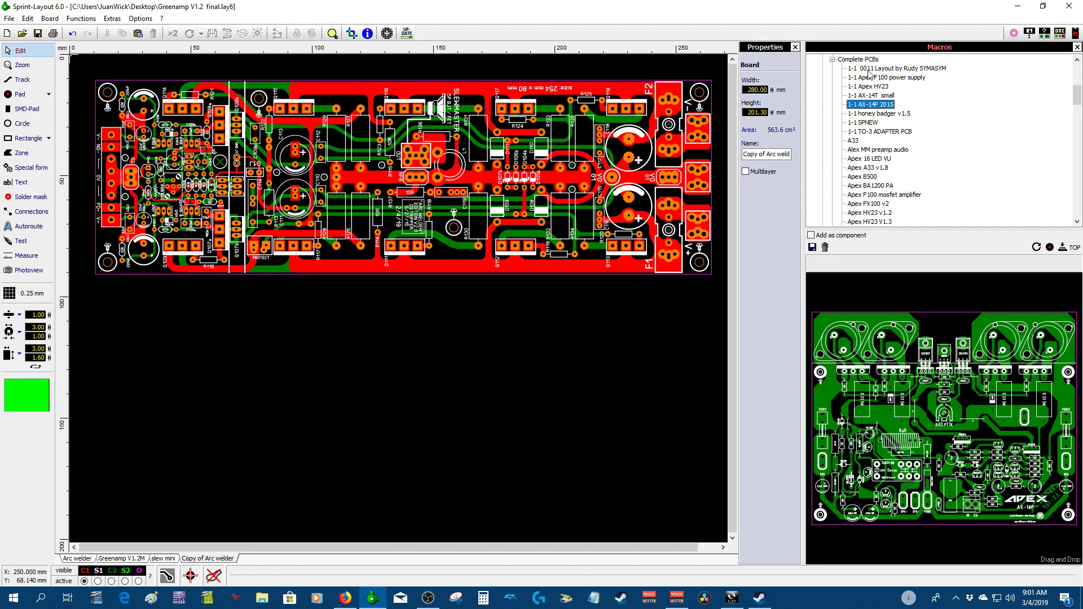
pyautogui.press('Down')
pyautogui.press('Down')
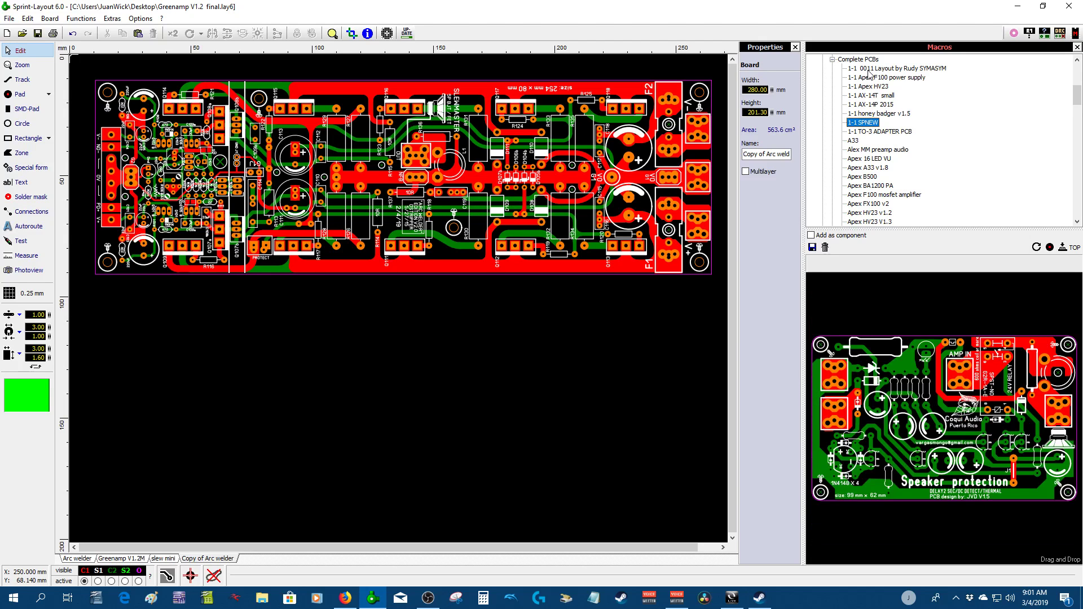
pyautogui.press('Down')
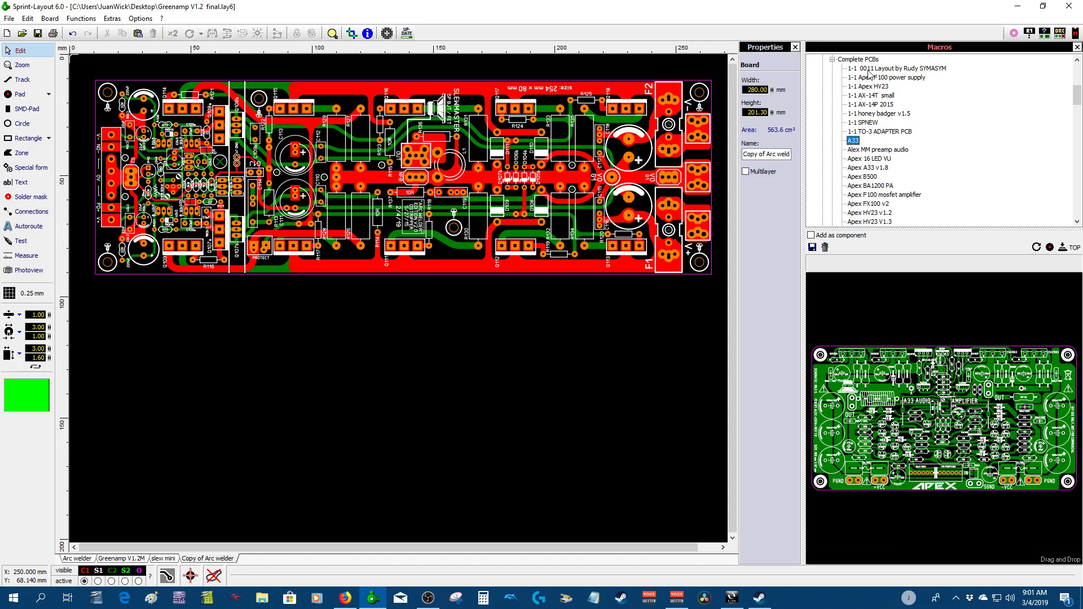
# - Preview the PCB macros after A33, including the Apex amplifier boards, through Apex SR200 tweaked better
pyautogui.press('Down')
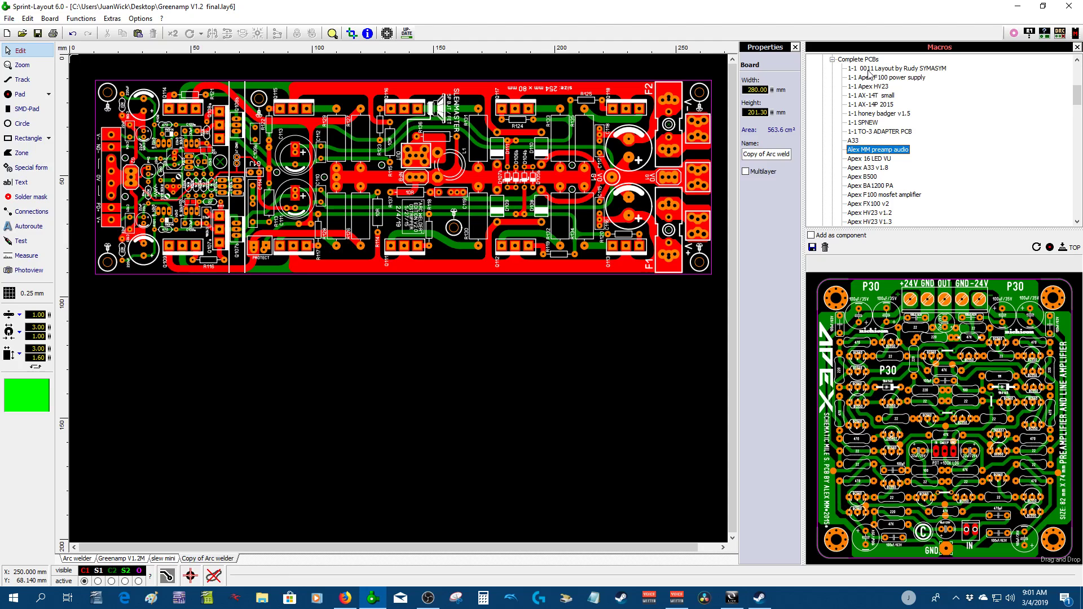
pyautogui.press('Down')
pyautogui.press('Down')
pyautogui.press('Down')
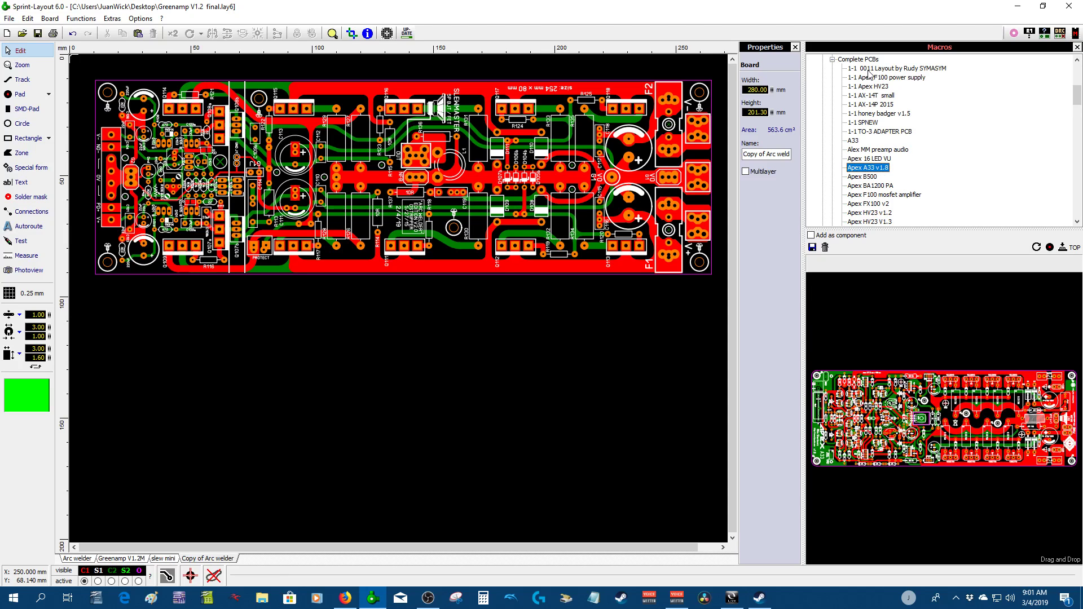
pyautogui.press('Down')
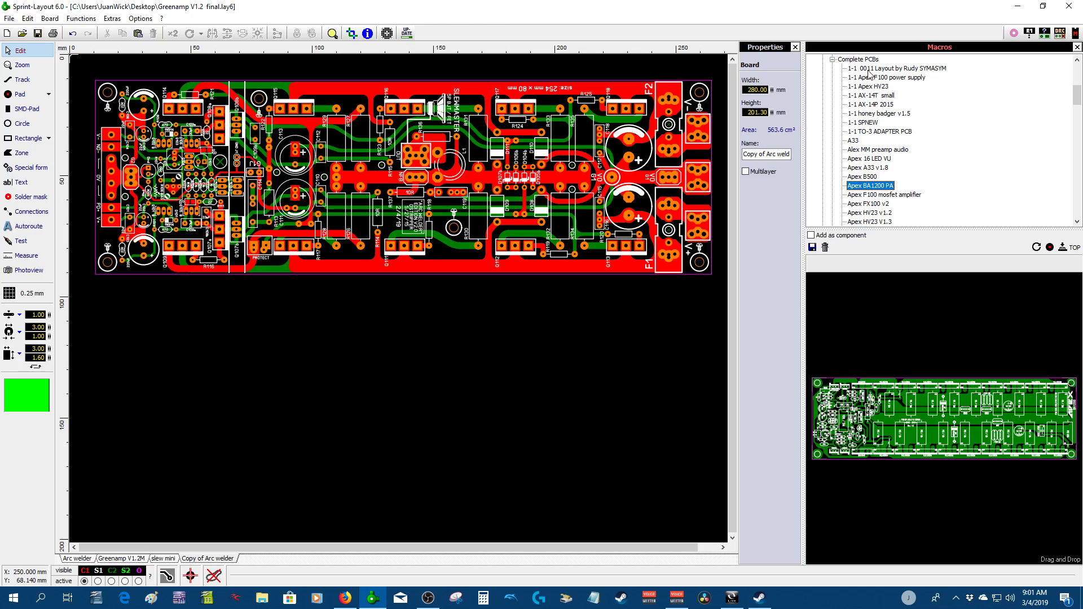
pyautogui.press('Down')
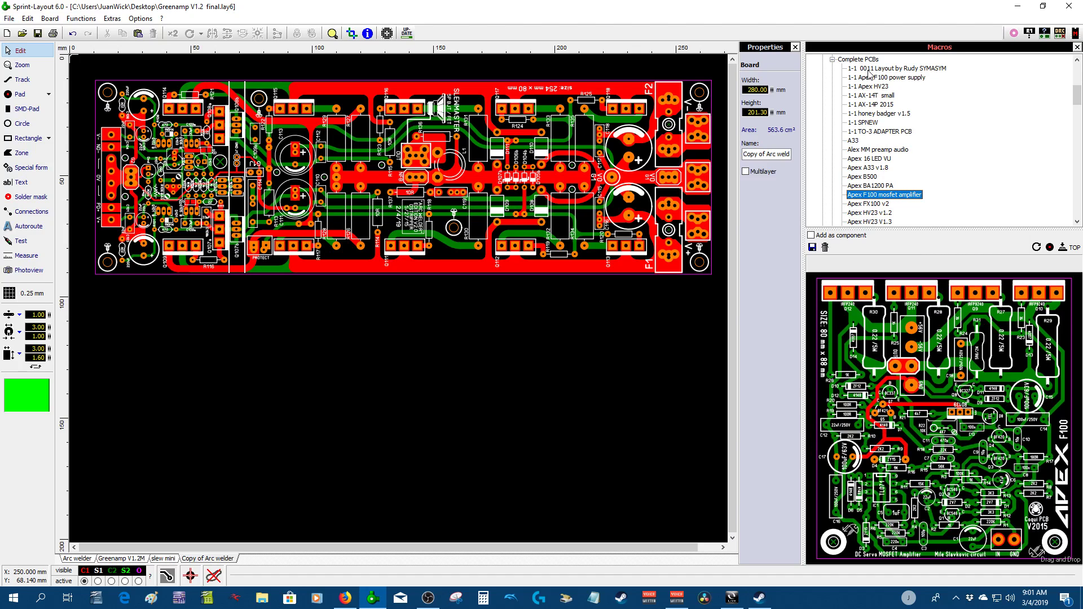
pyautogui.press('Down')
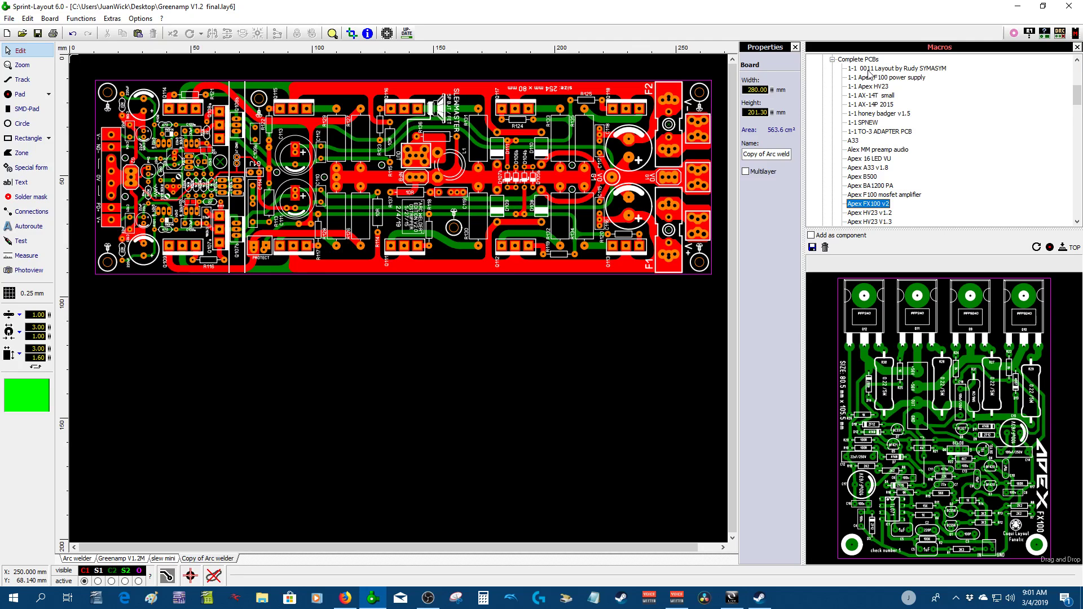
pyautogui.press('Down')
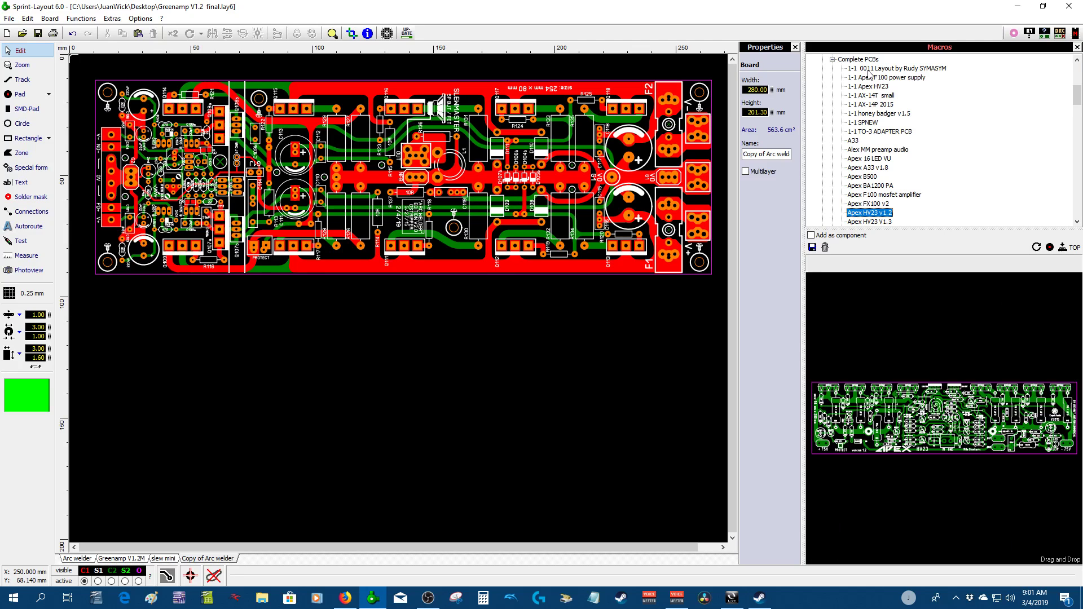
pyautogui.press('Down')
pyautogui.press('Down')
pyautogui.press('Down')
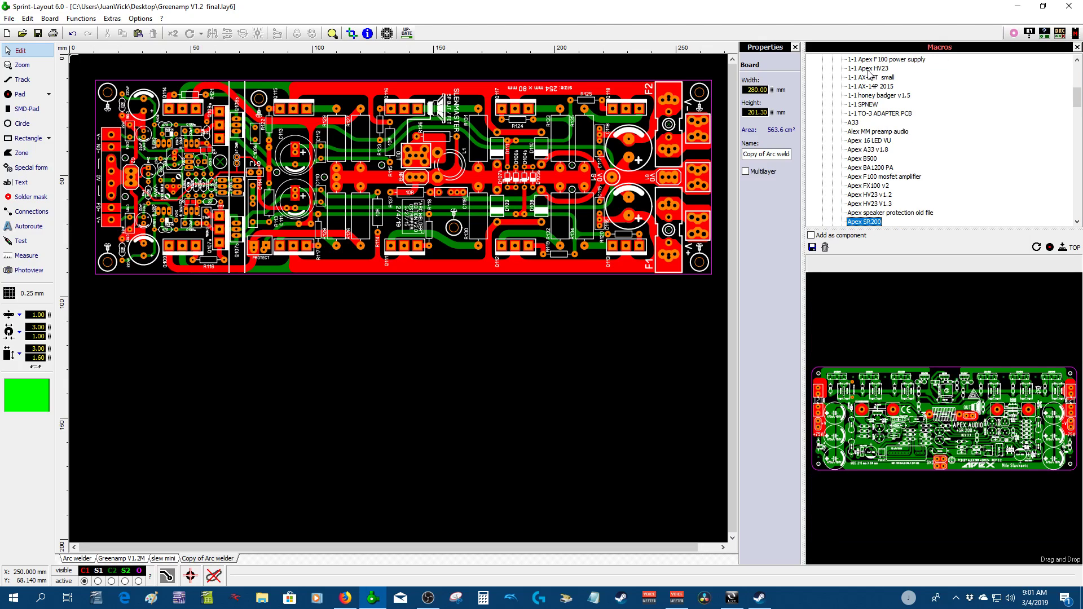
pyautogui.press('Down')
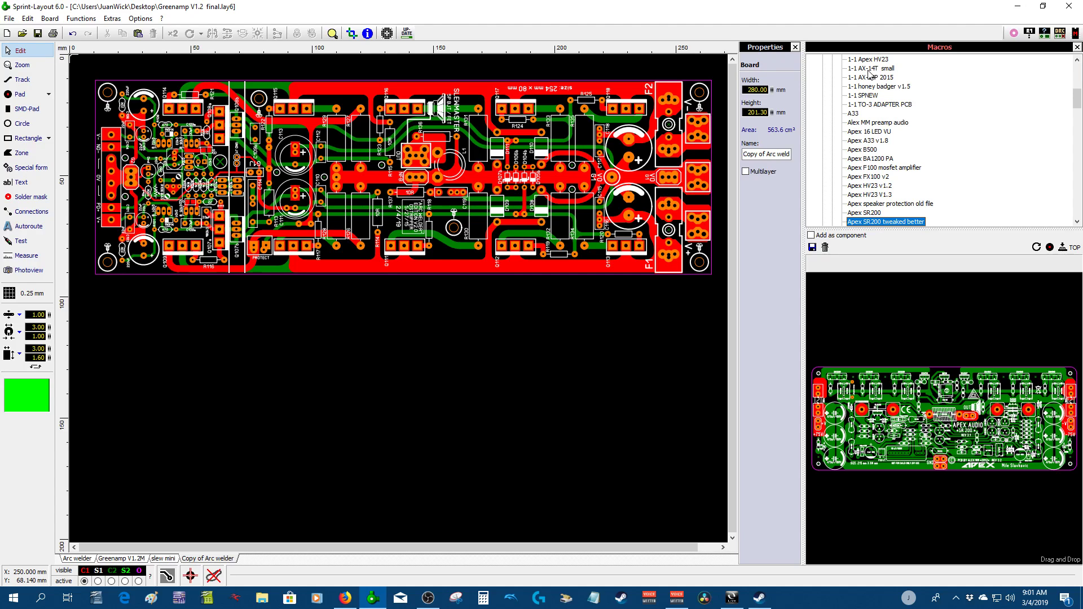
# - Place the ark welder v2 macro in the empty area below the existing layout, rotated to lie horizontally
pyautogui.press('Down')
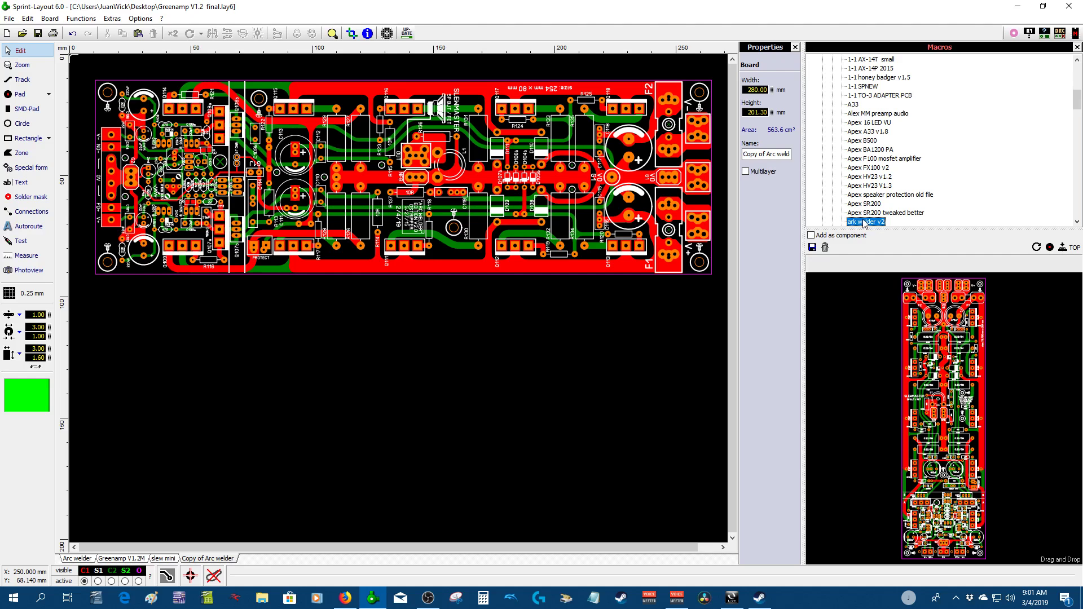
pyautogui.moveTo(868, 225); pyautogui.dragTo(318, 291)
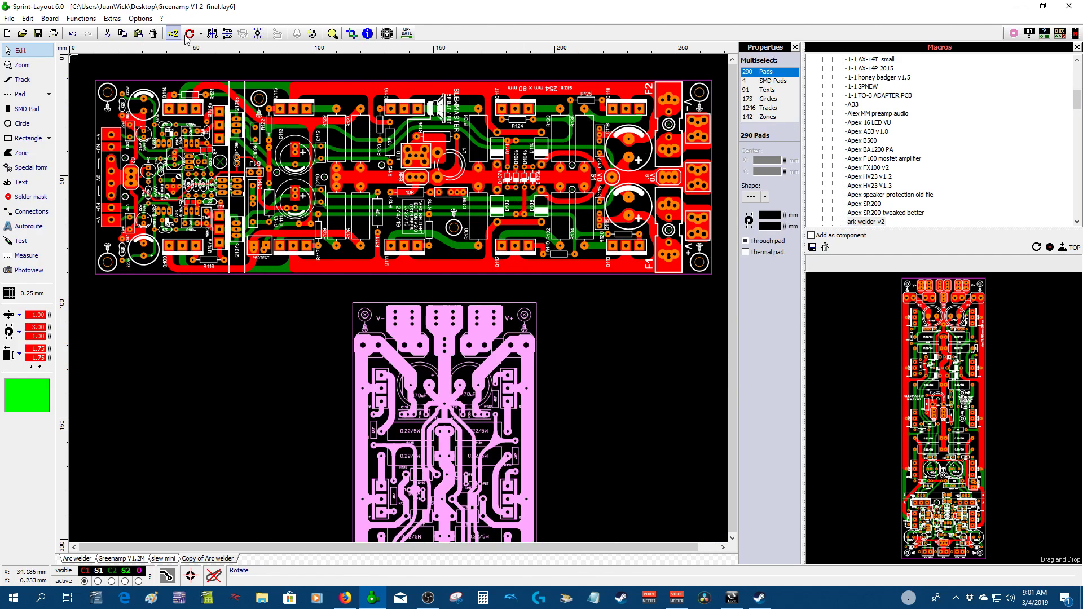
pyautogui.click(189, 33)
pyautogui.moveTo(242, 530); pyautogui.dragTo(201, 312)
# - Align the placed layout's upper-left corner with the lower-left corner of the original board outline
pyautogui.scroll(4, 161, 304)
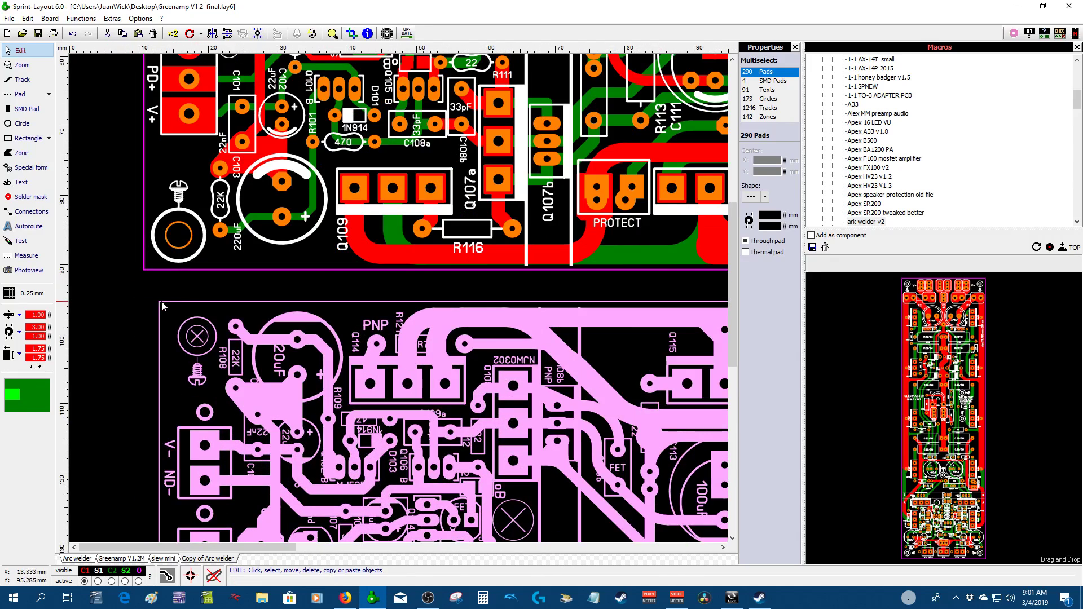
pyautogui.click(161, 303)
pyautogui.moveTo(161, 303); pyautogui.dragTo(143, 270)
pyautogui.scroll(-3, 143, 269)
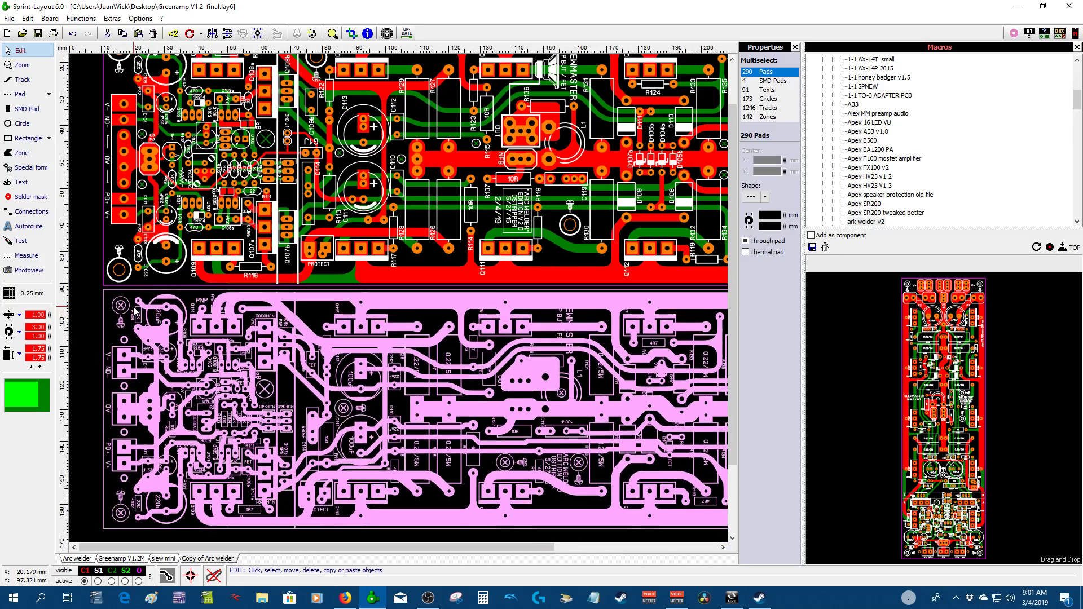
# - Nudge the placed layout straight down to leave a narrow gap below the original board, and deselect it
pyautogui.press('Down')
pyautogui.press('Down')
pyautogui.press('Down')
pyautogui.press('Down')
pyautogui.press('Down')
pyautogui.press('Down')
pyautogui.press('Down')
pyautogui.press('Down')
pyautogui.press('Down')
pyautogui.press('Down')
pyautogui.press('Down')
pyautogui.press('Down')
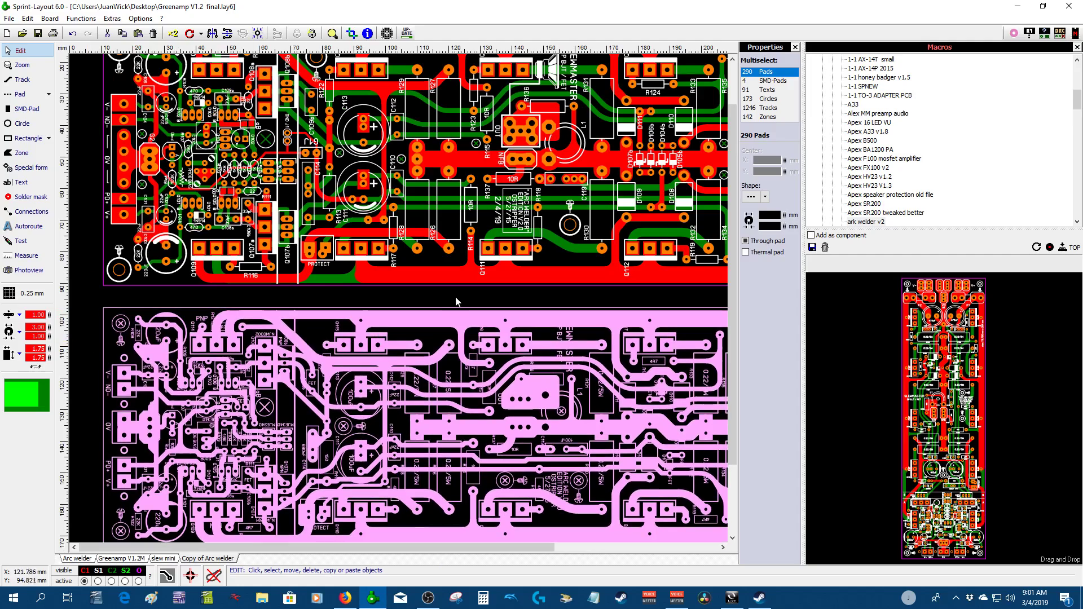
pyautogui.click(458, 292)
# - Compare the placed ark welder v2 layout with the original board, examining its output section and input stage
pyautogui.scroll(-1, 458, 292)
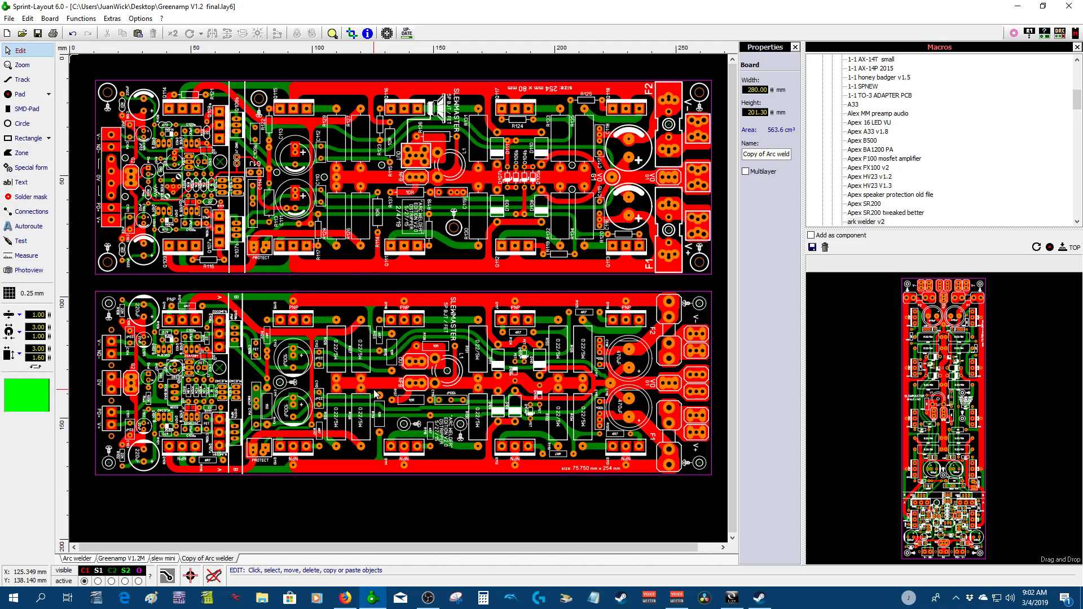
pyautogui.scroll(2, 374, 394)
pyautogui.scroll(1, 399, 303)
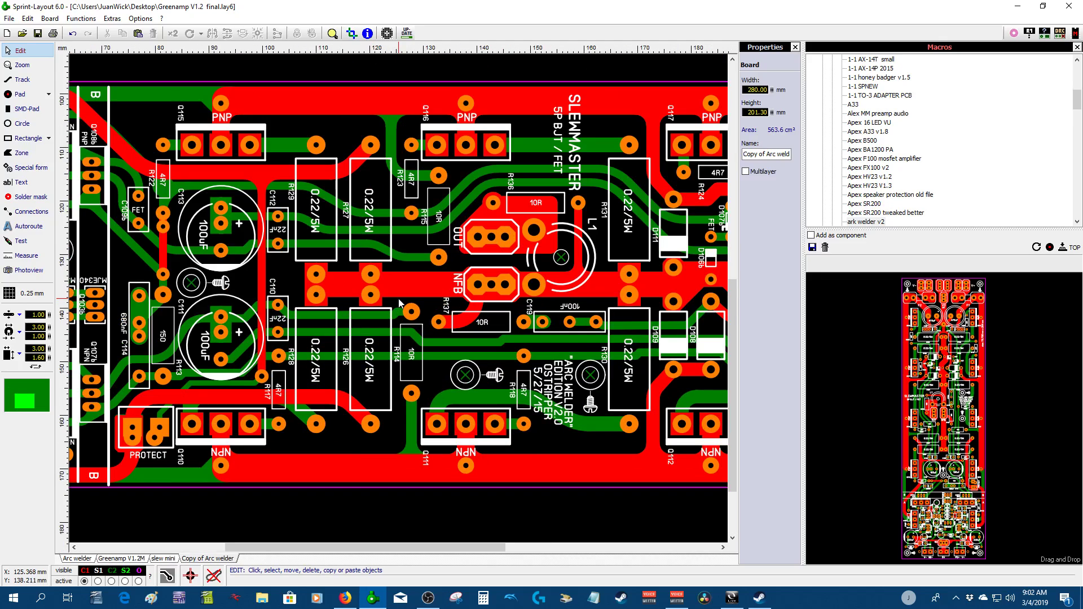
pyautogui.scroll(-2, 399, 303)
pyautogui.scroll(2, 129, 355)
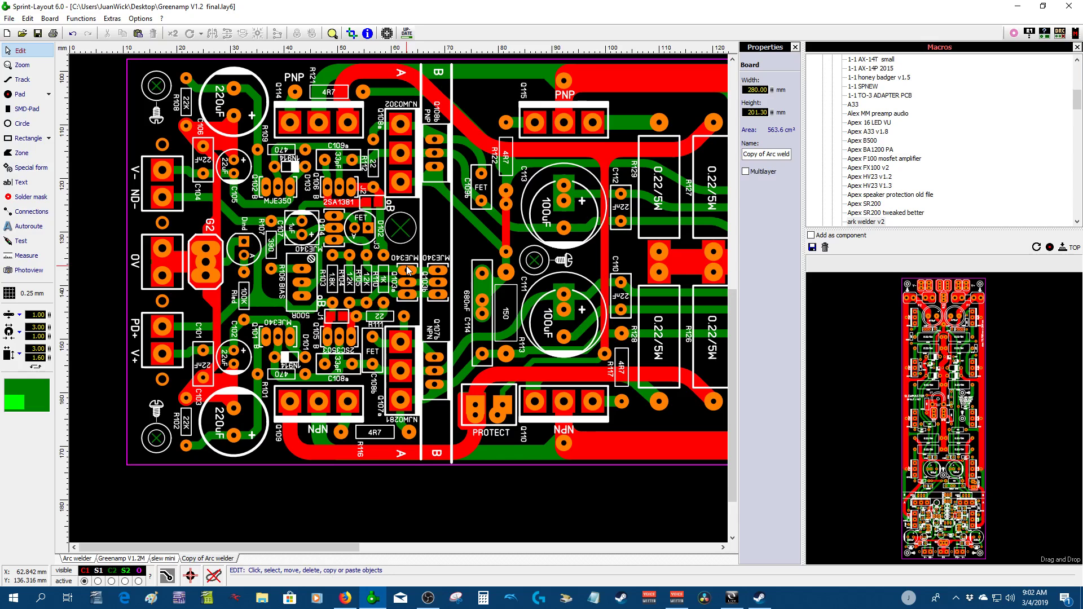
pyautogui.scroll(-1, 331, 273)
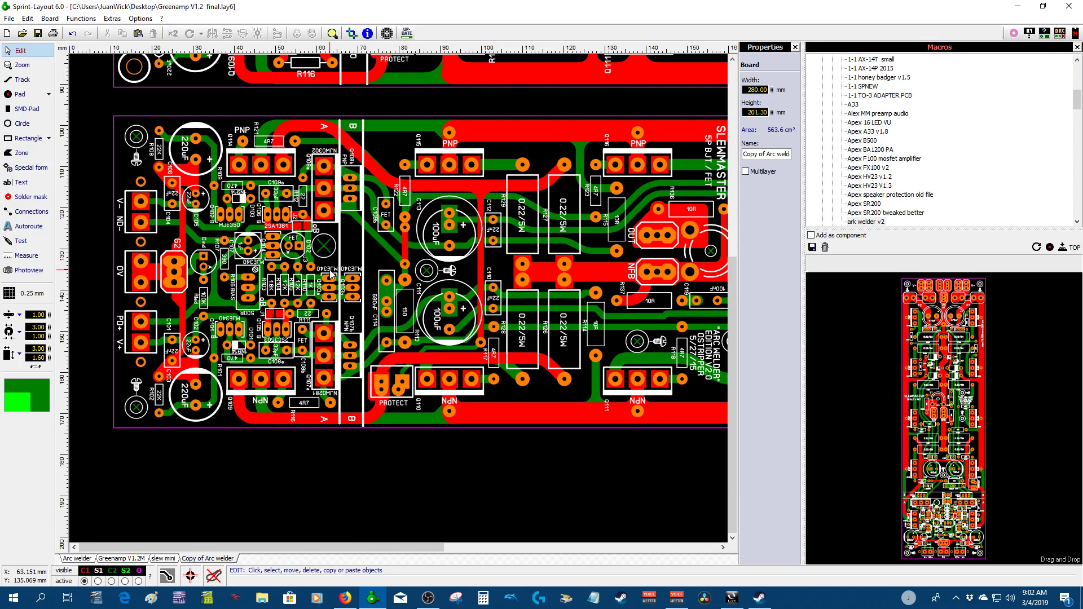
pyautogui.scroll(-1, 336, 353)
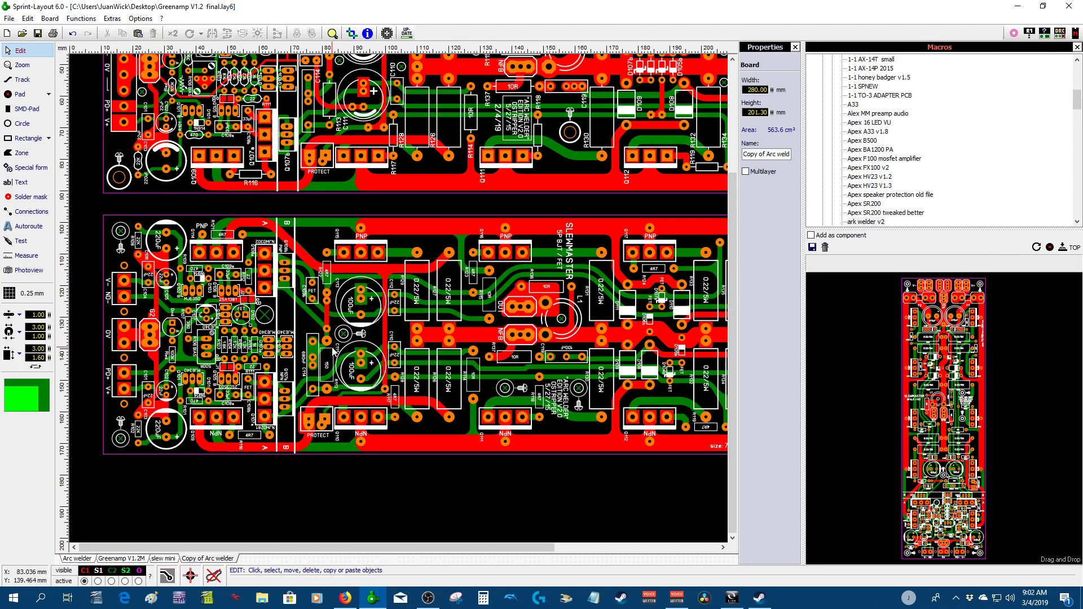
# - Delete the ark welder v2 layout placed below the original board
pyautogui.scroll(-2, 406, 324)
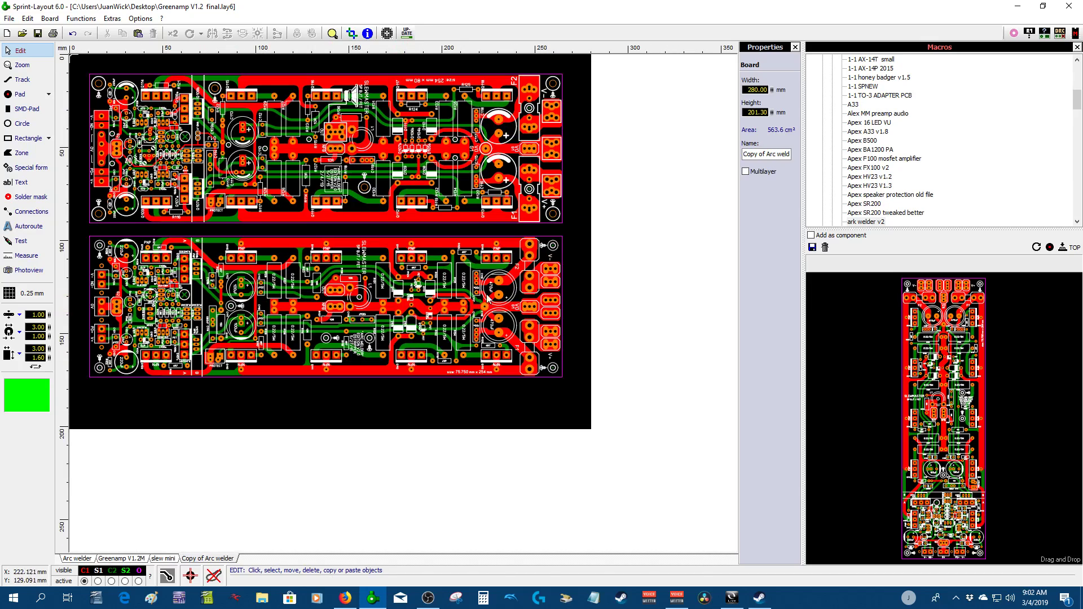
pyautogui.click(501, 283)
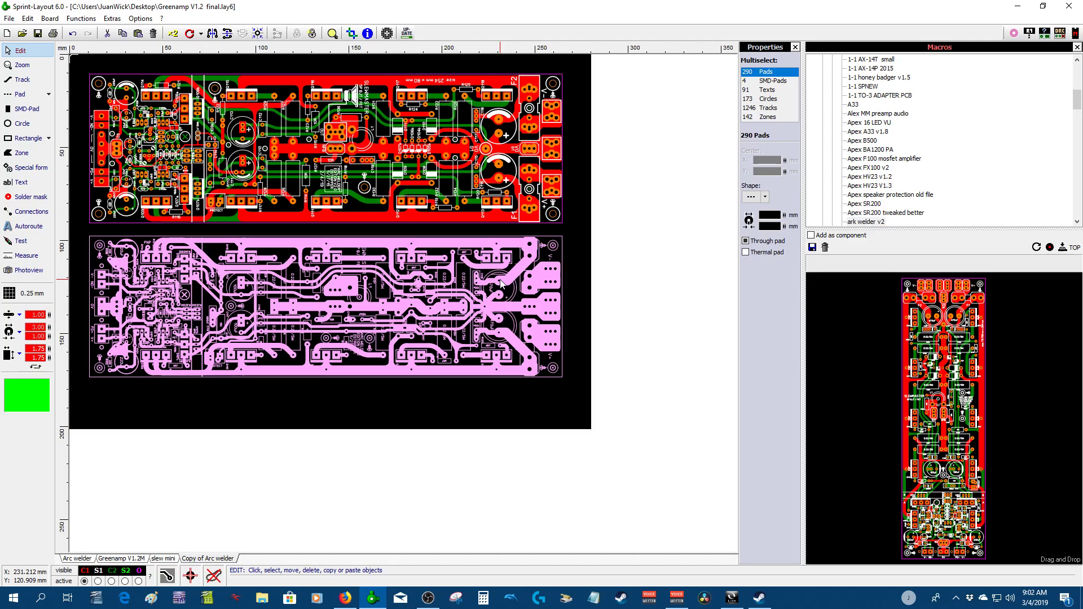
pyautogui.press('Delete')
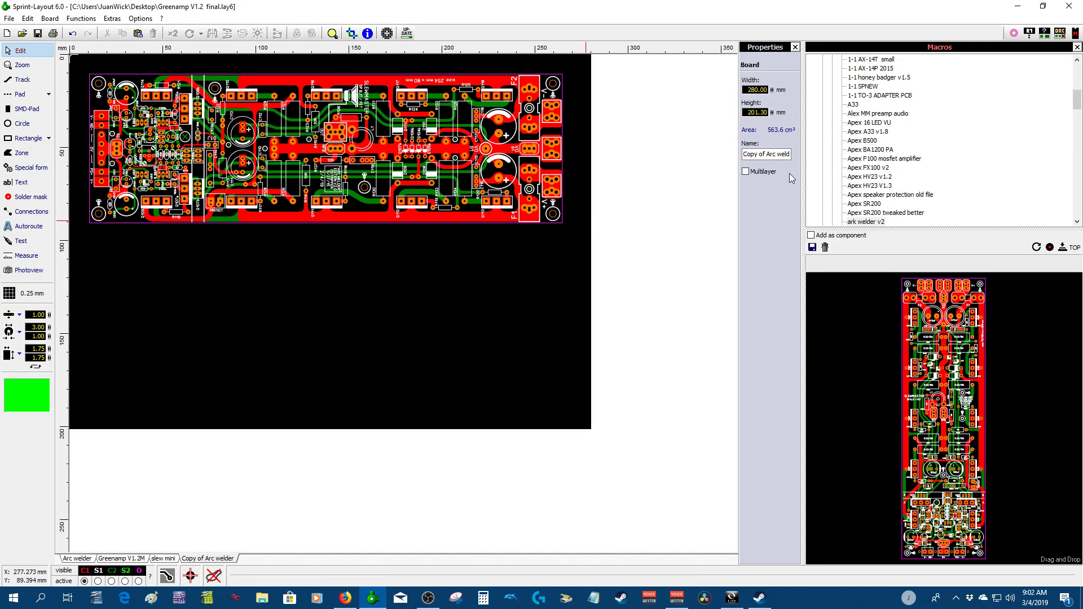
# - Preview the PCB macros following ark welder v2 through Completed spro, close the macro library, and return to the board
pyautogui.click(880, 216)
pyautogui.click(881, 220)
pyautogui.press('Down')
pyautogui.press('Down')
pyautogui.press('Down')
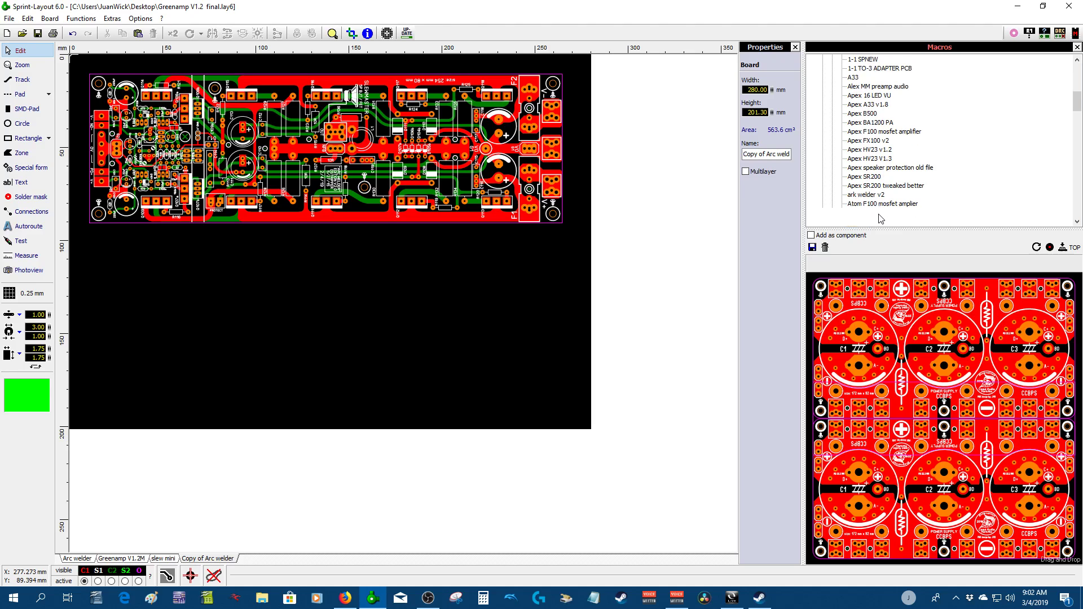
pyautogui.press('Down')
pyautogui.press('Down')
pyautogui.press('Down')
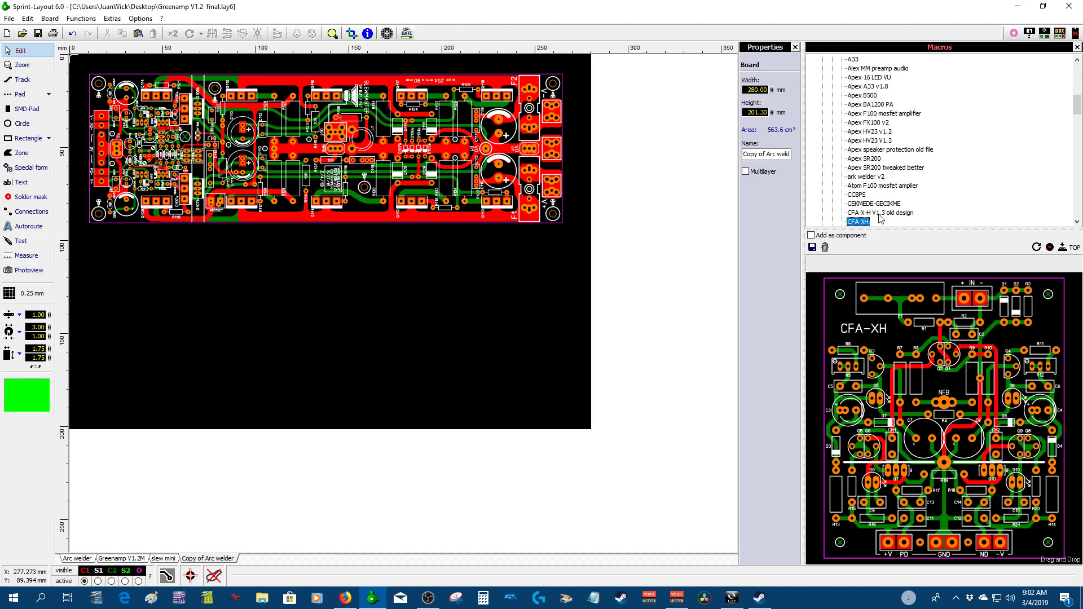
pyautogui.press('Down')
pyautogui.press('Down')
pyautogui.press('Down')
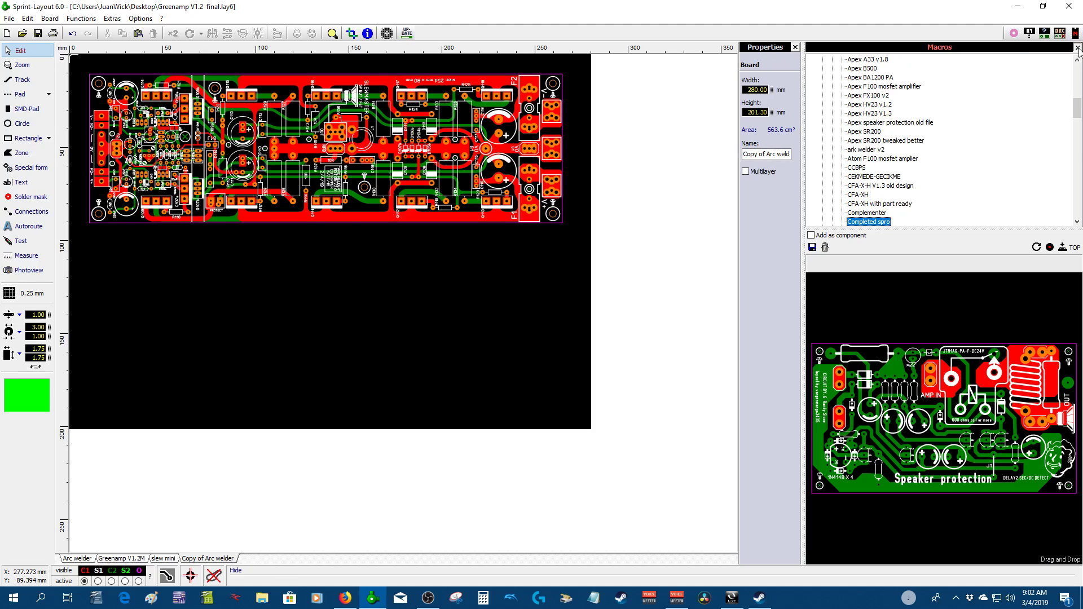
pyautogui.click(1077, 47)
pyautogui.scroll(2, 424, 232)
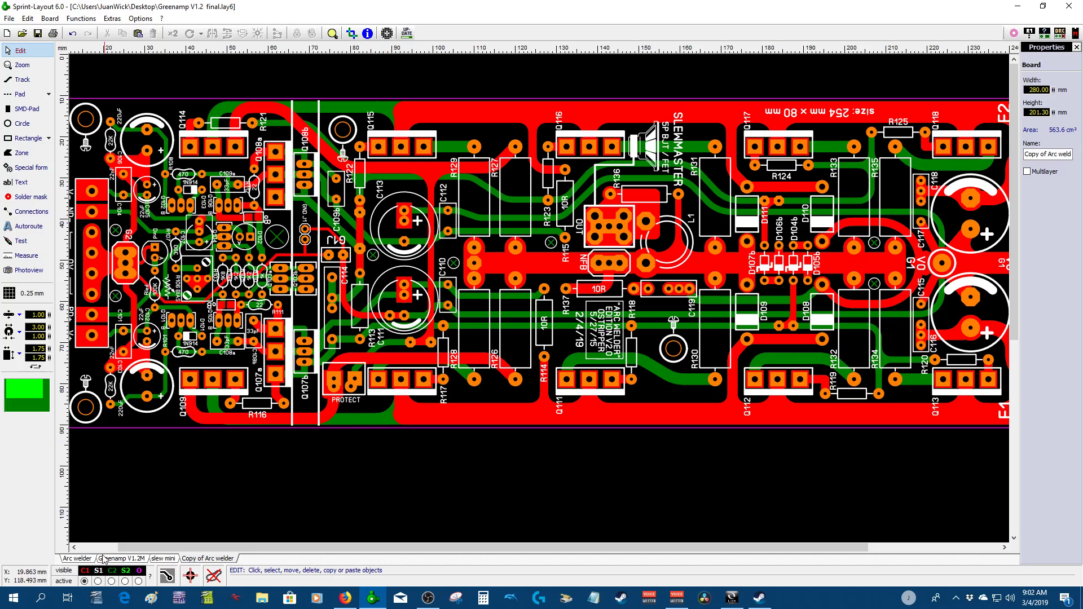
# - Switch to Firefox and open the JLCPCB account's order history to check the Arc welder PCB order
pyautogui.click(340, 599)
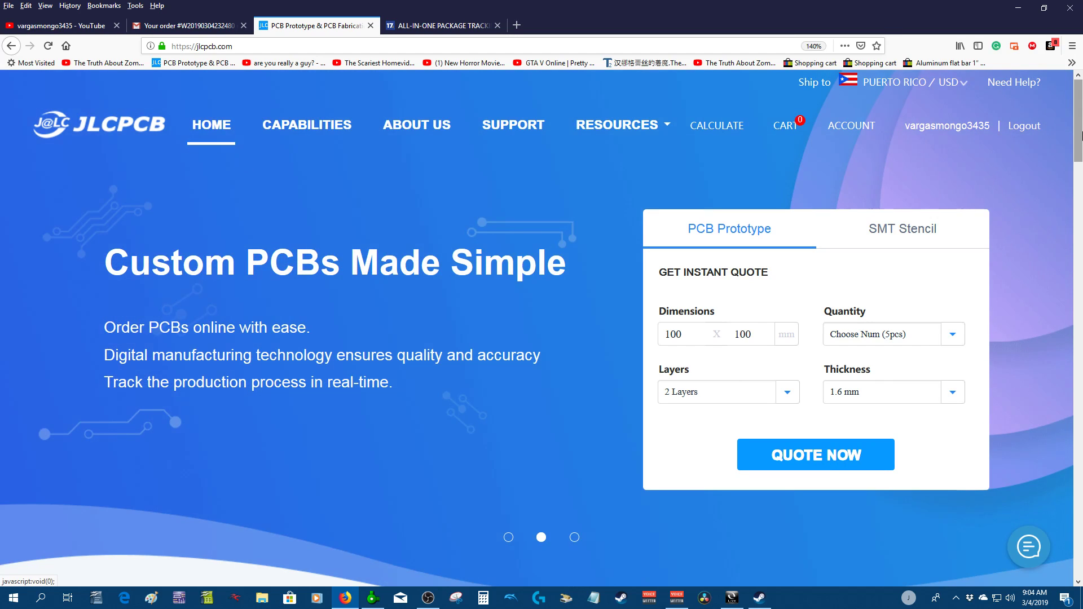
pyautogui.click(852, 128)
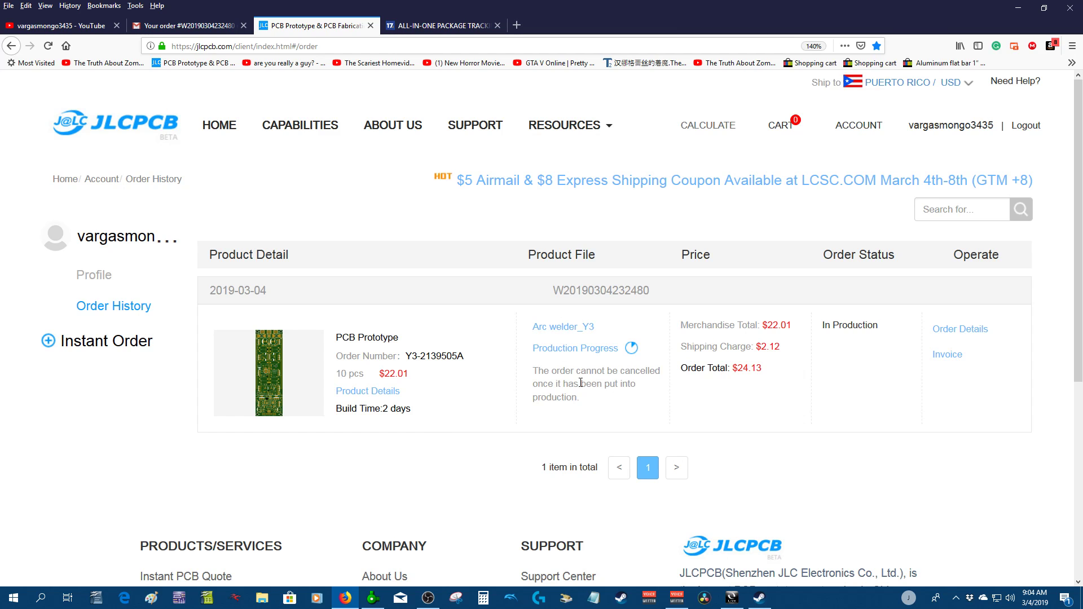
pyautogui.moveTo(265, 373)
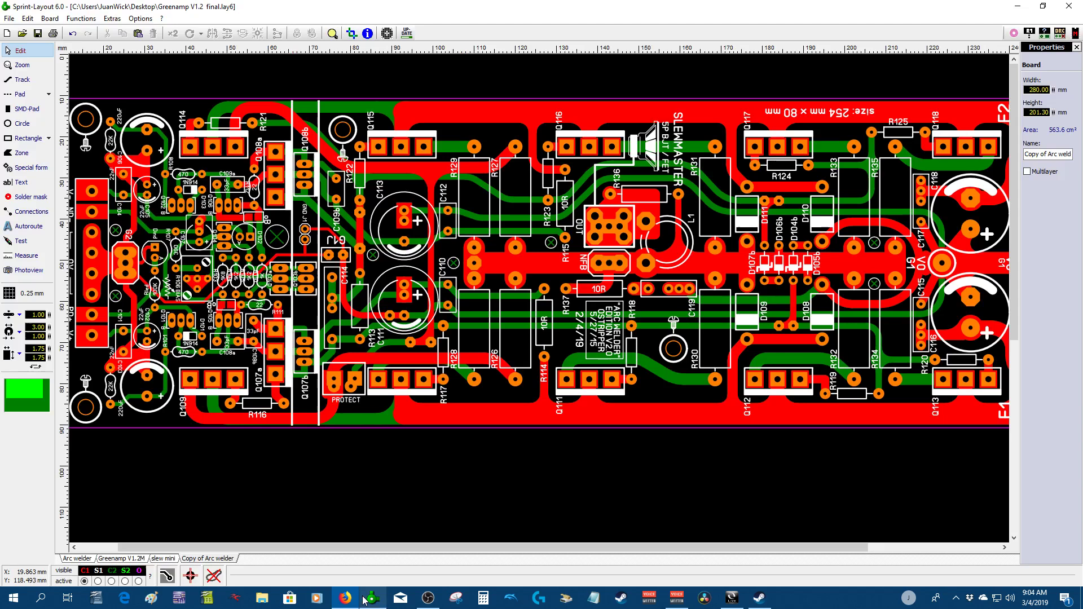
# - Switch to Sprint-Layout, open the Arc welder board, and examine its output section and edition label up close
pyautogui.click(372, 597)
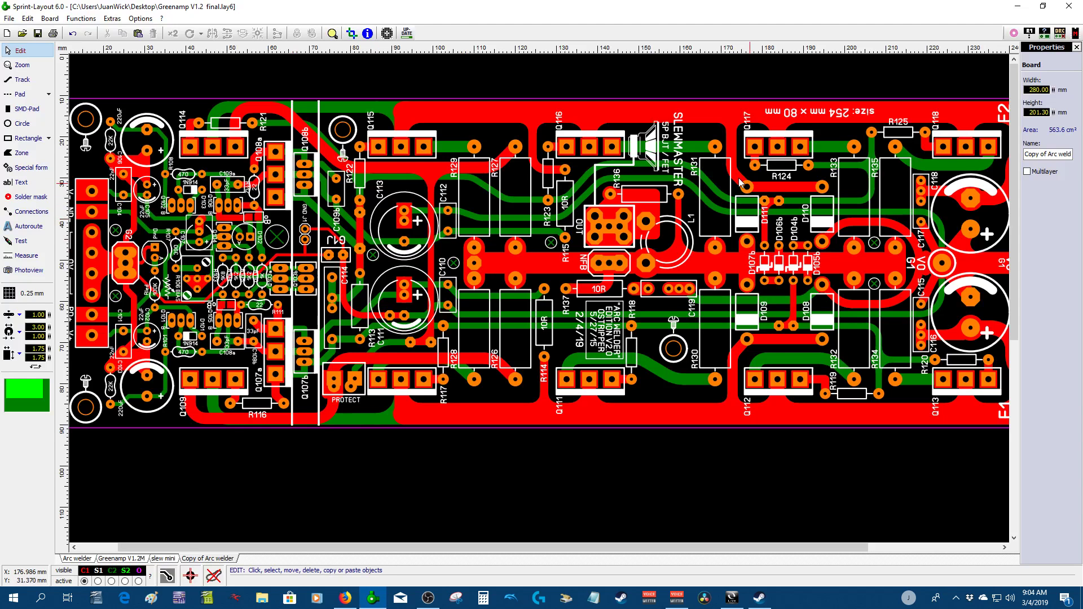
pyautogui.click(85, 558)
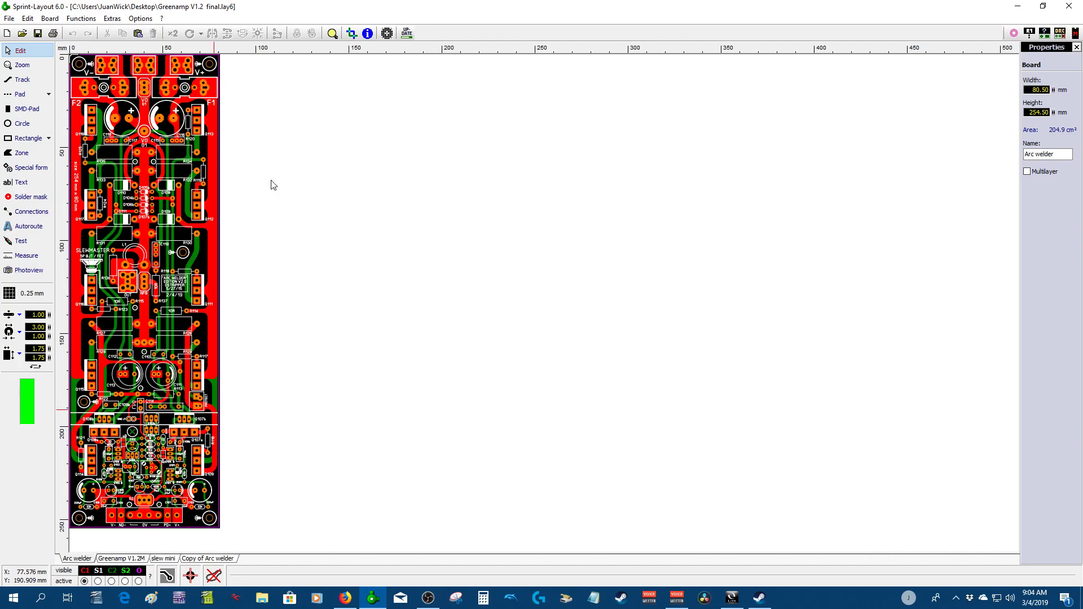
pyautogui.scroll(2, 224, 350)
pyautogui.scroll(4, 698, 249)
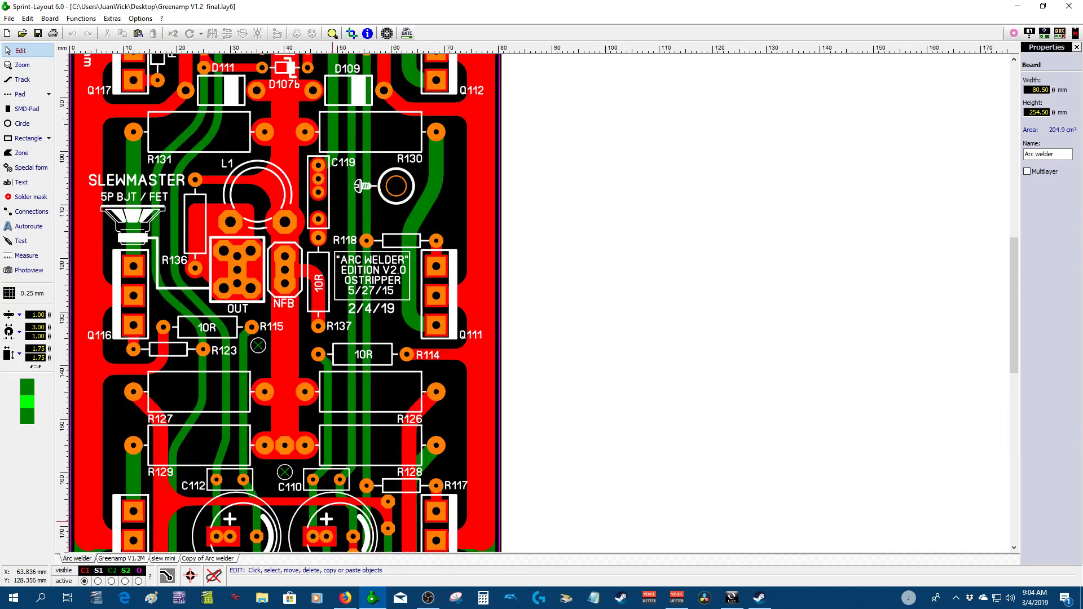
pyautogui.scroll(-1, 660, 285)
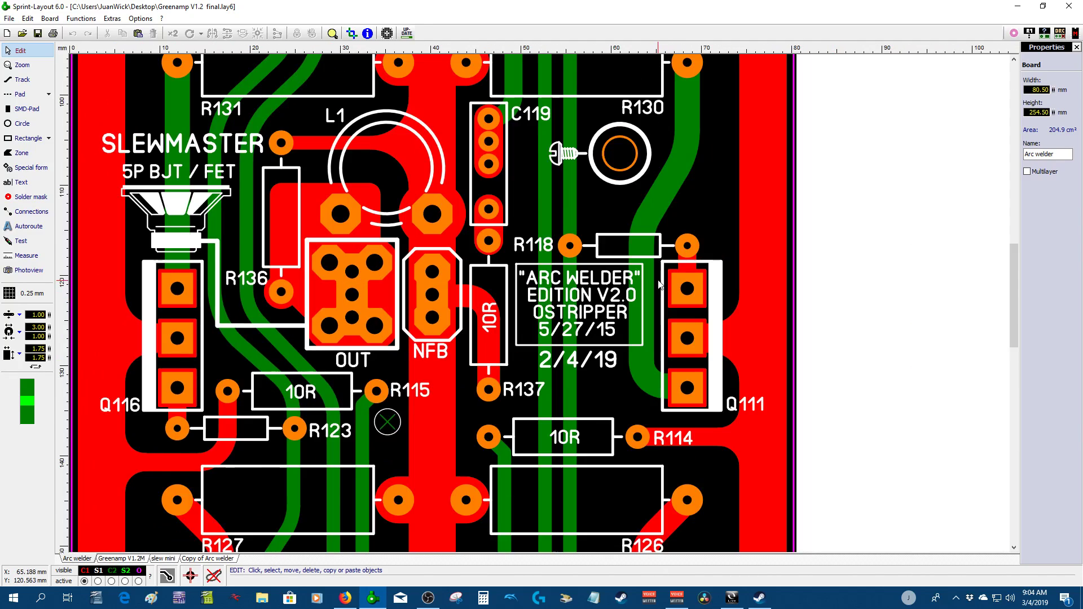
# - Switch to Firefox and highlight the Arc welder order's shipping charge in the JLCPCB order history
pyautogui.click(345, 598)
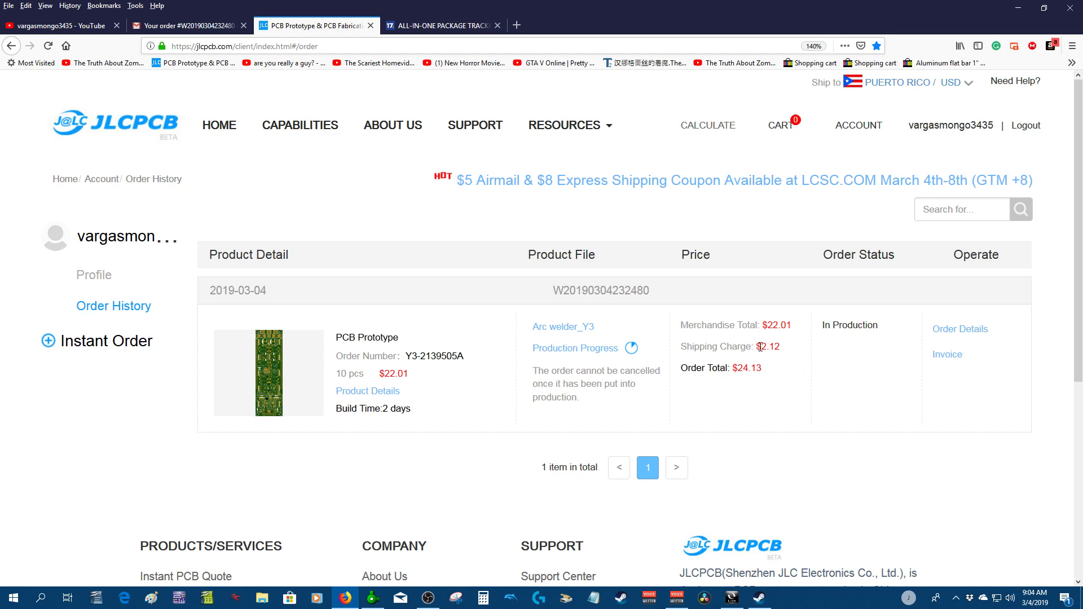
pyautogui.moveTo(782, 351); pyautogui.dragTo(755, 350)
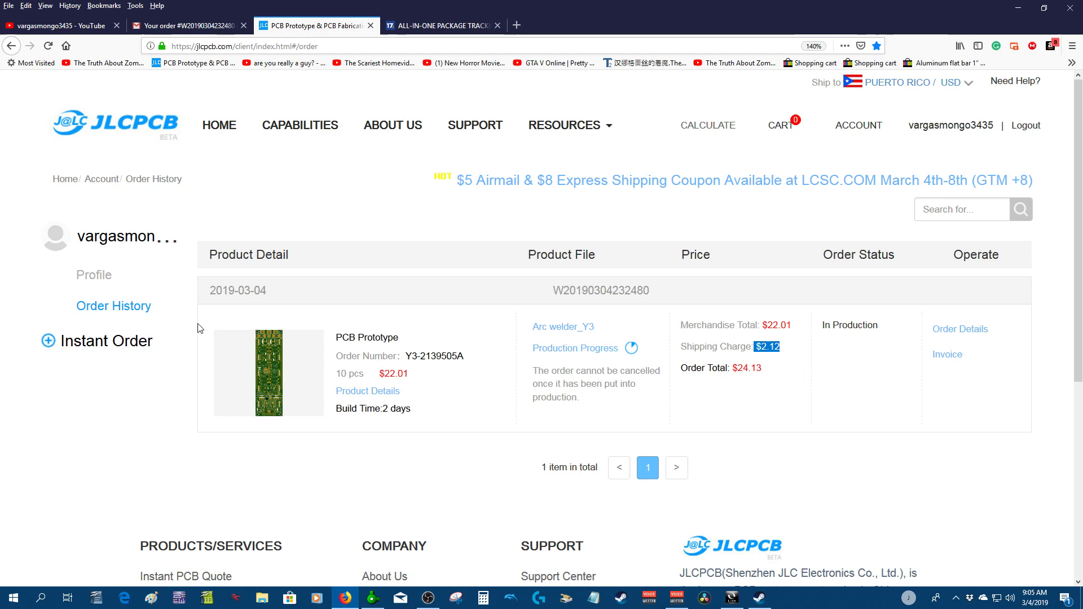
pyautogui.moveTo(254, 375)
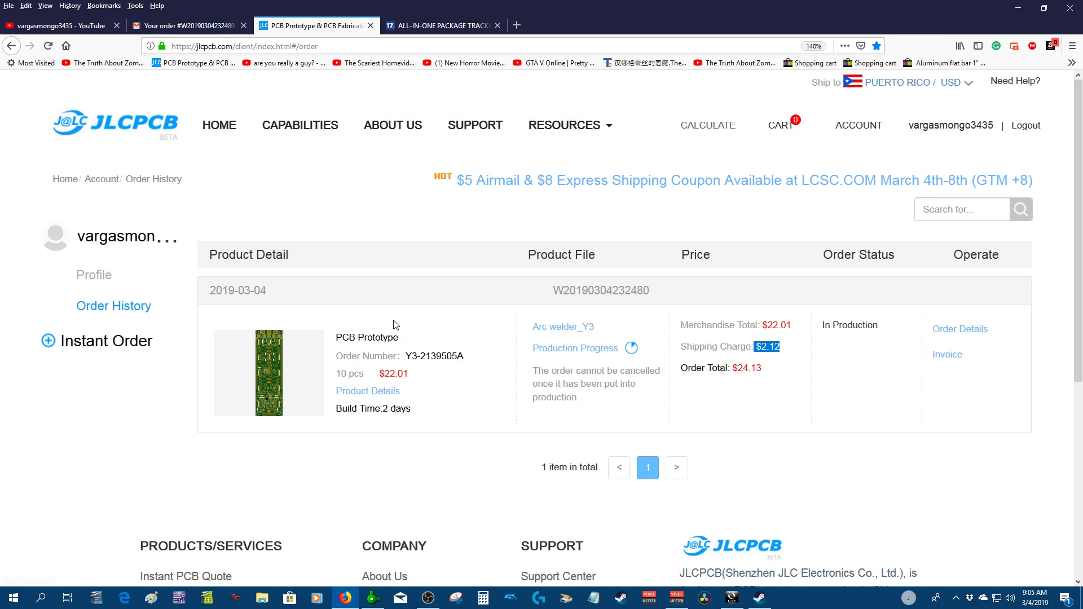
# - Try to open the Arc welder order's PCB preview image, and return to the JLCPCB order history
pyautogui.click(269, 360)
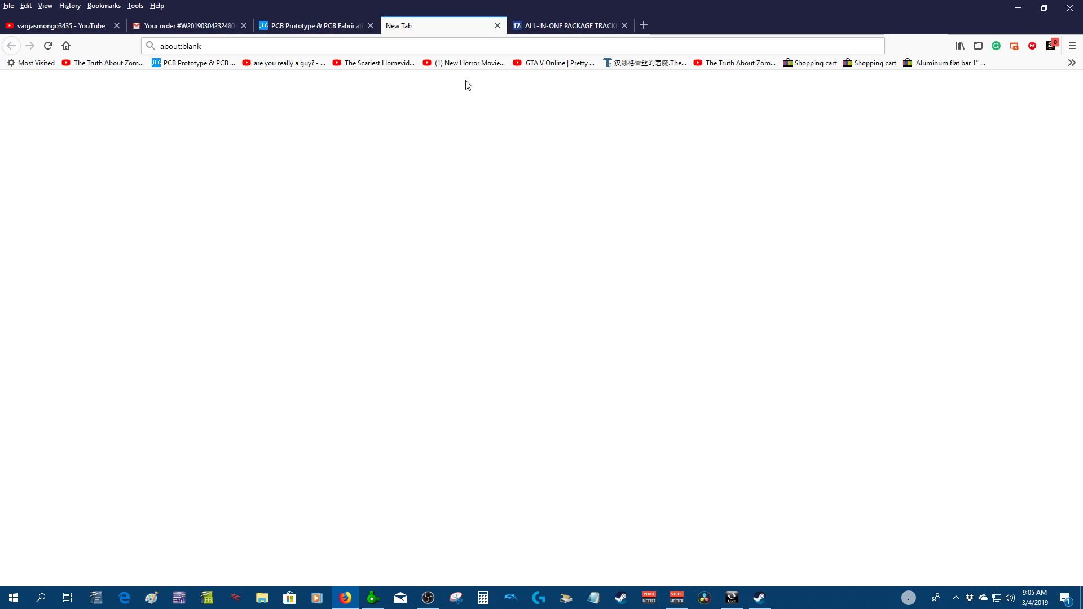
pyautogui.click(324, 27)
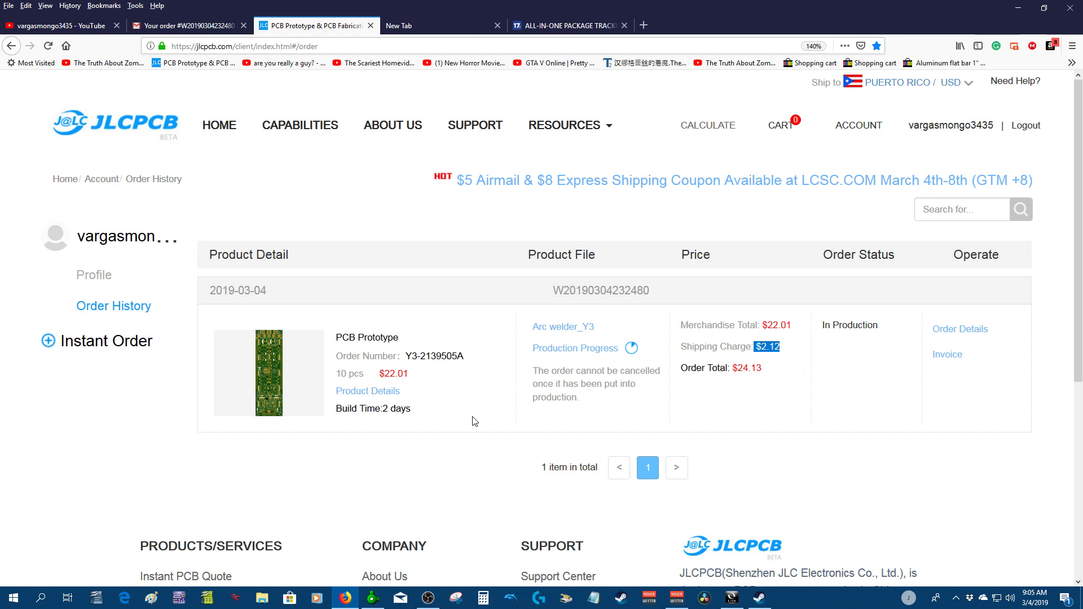
pyautogui.scroll(-5, 473, 422)
pyautogui.scroll(5, 472, 422)
# - Switch to Sprint-Layout and examine the Arc welder board's size marking beside Q117 and the surrounding diode section
pyautogui.click(372, 598)
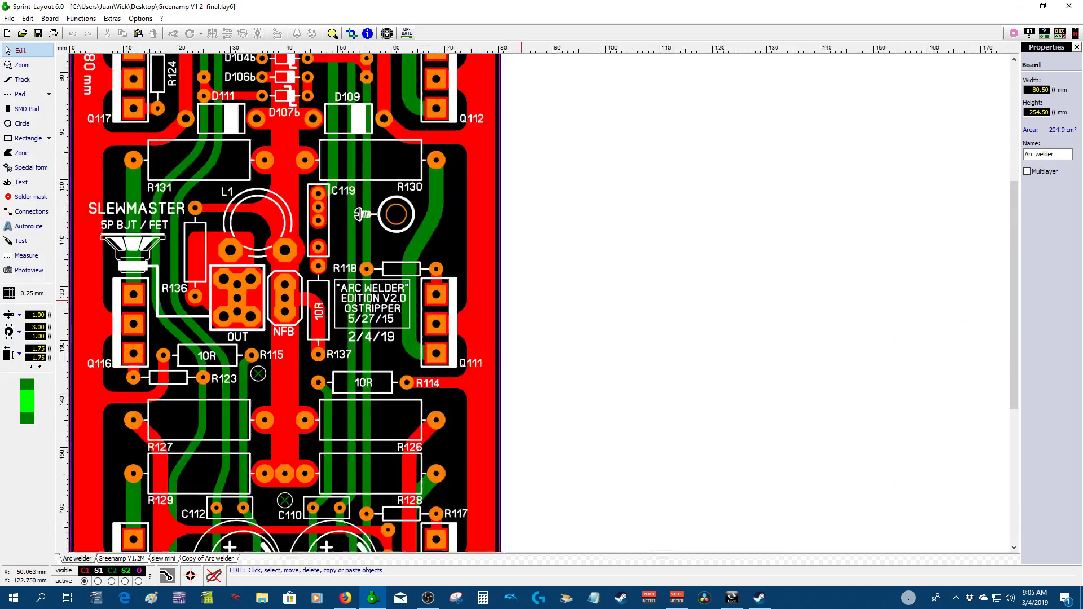
pyautogui.scroll(-3, 96, 305)
pyautogui.scroll(5, 96, 305)
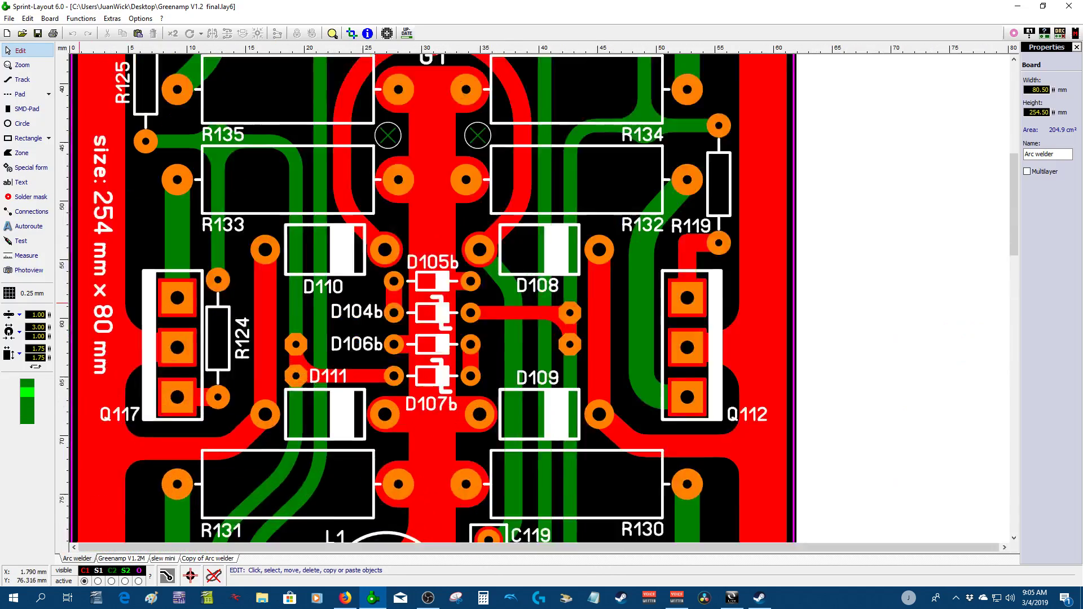
pyautogui.scroll(1, 92, 302)
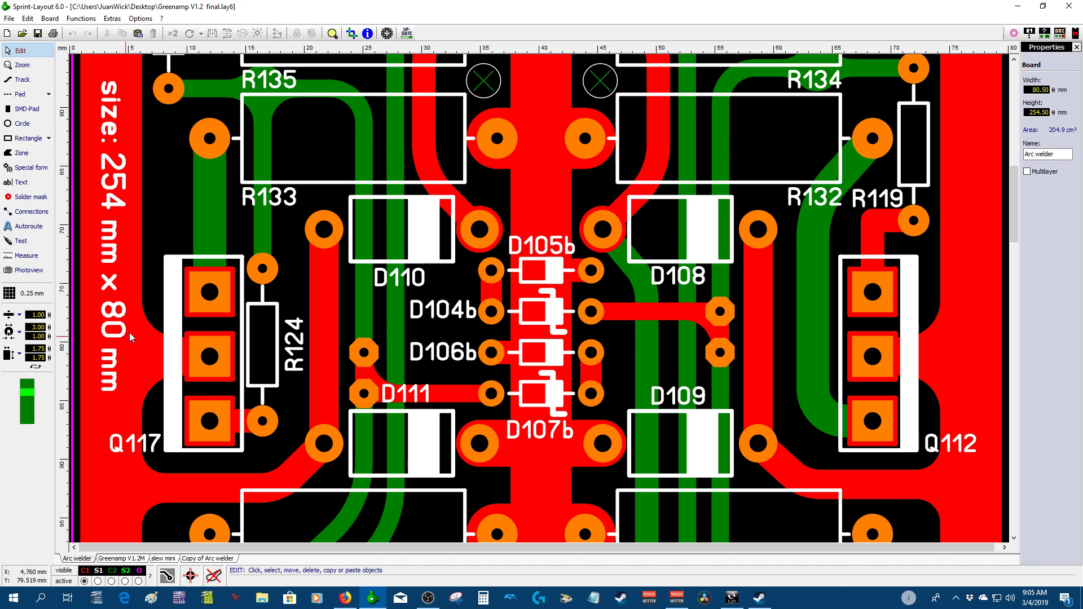
pyautogui.scroll(-3, 408, 259)
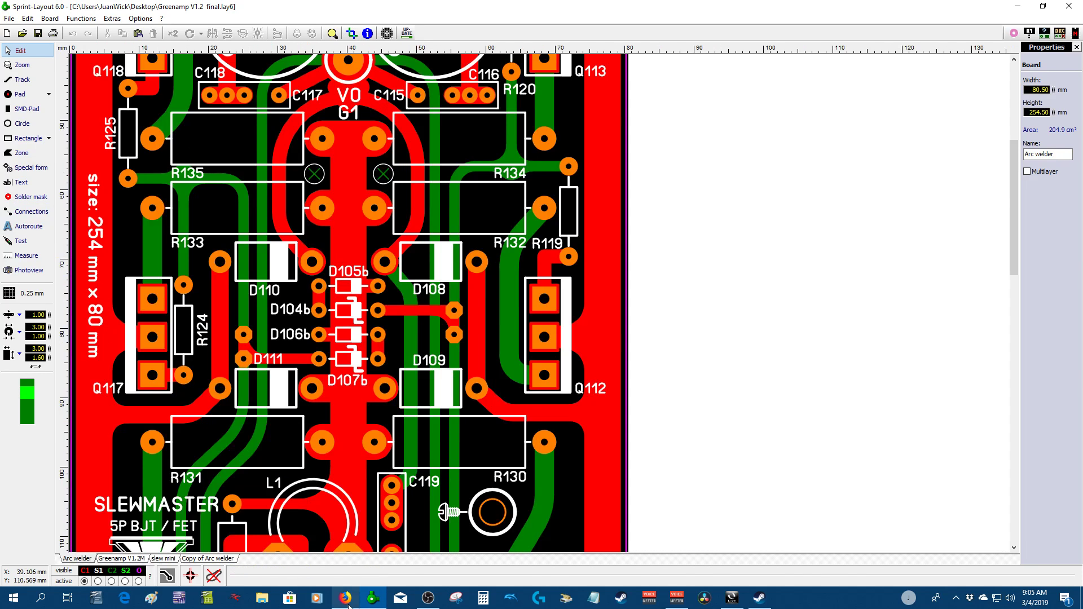
# - Switch to Firefox, enlarge the Arc welder board image in the JLCPCB production e-mail, and close that mail tab
pyautogui.click(345, 598)
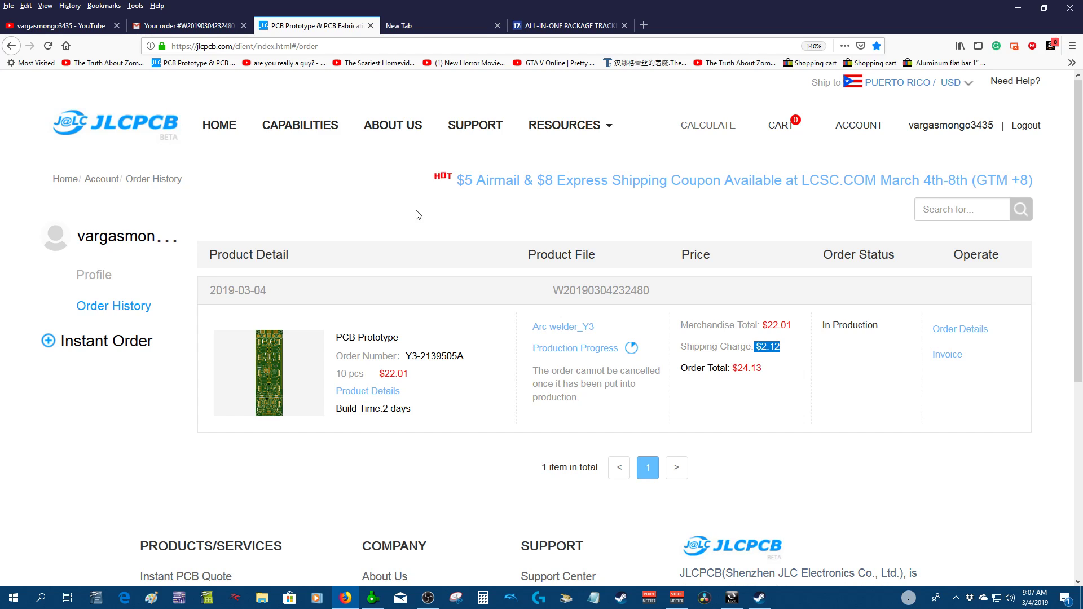
pyautogui.click(177, 32)
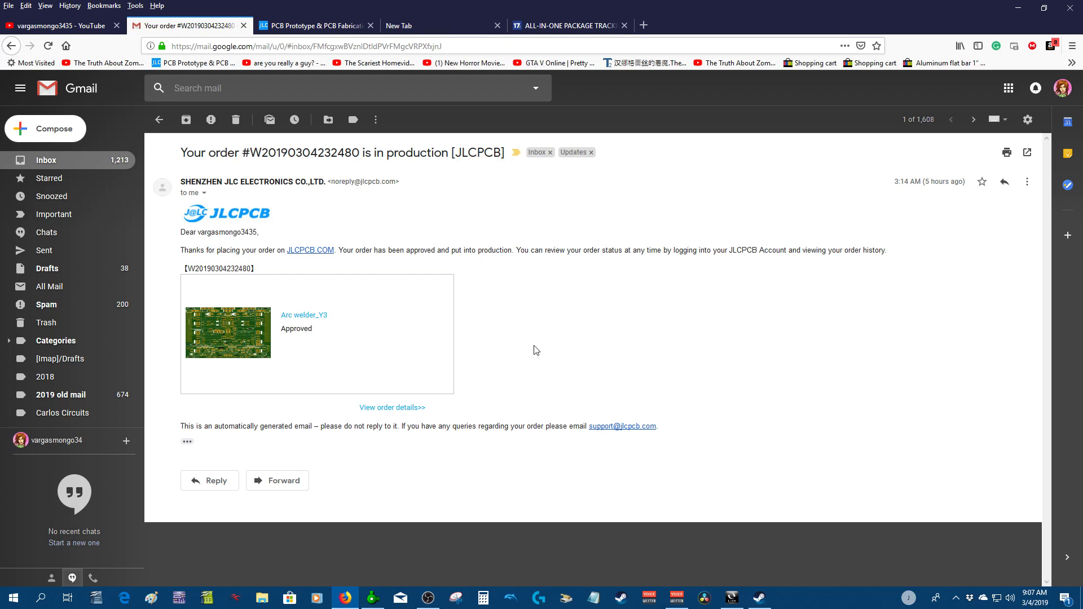
pyautogui.click(245, 336)
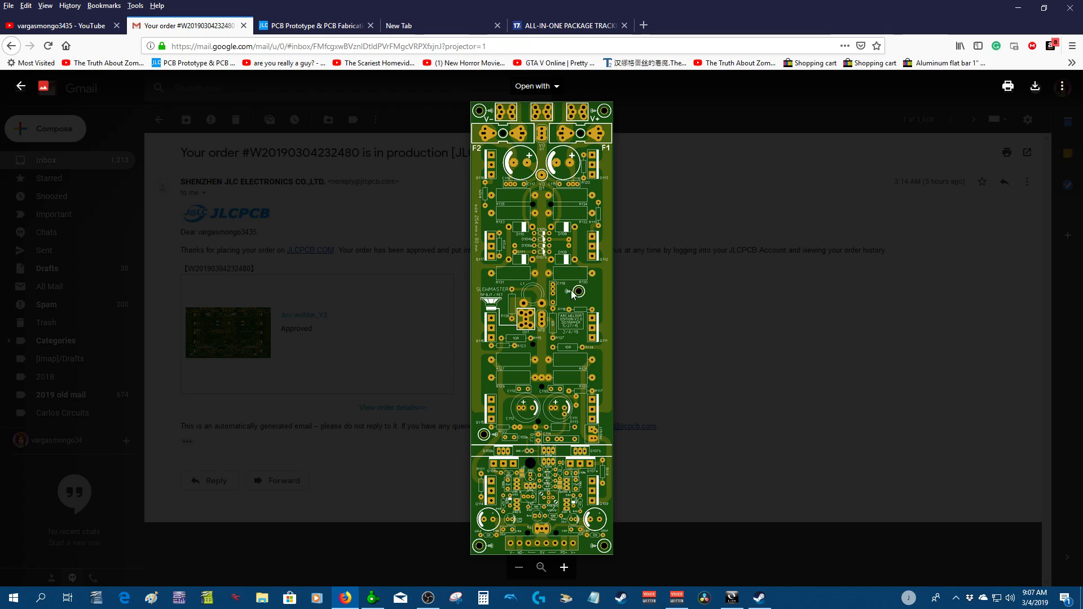
pyautogui.click(244, 26)
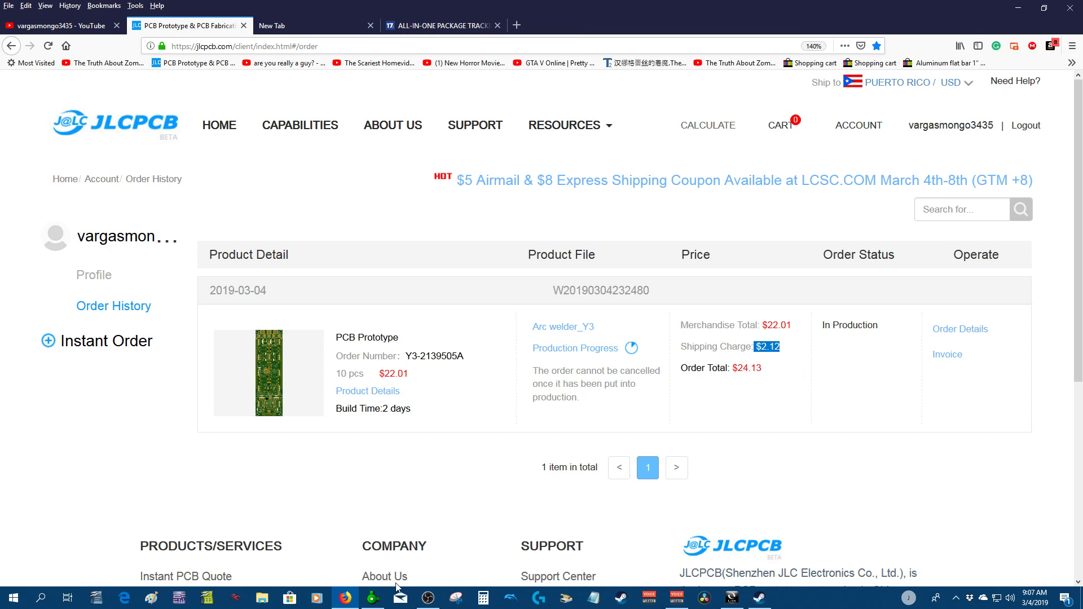
# - Search the web for PCBway in a new tab and open the PCBWay website
pyautogui.click(516, 25)
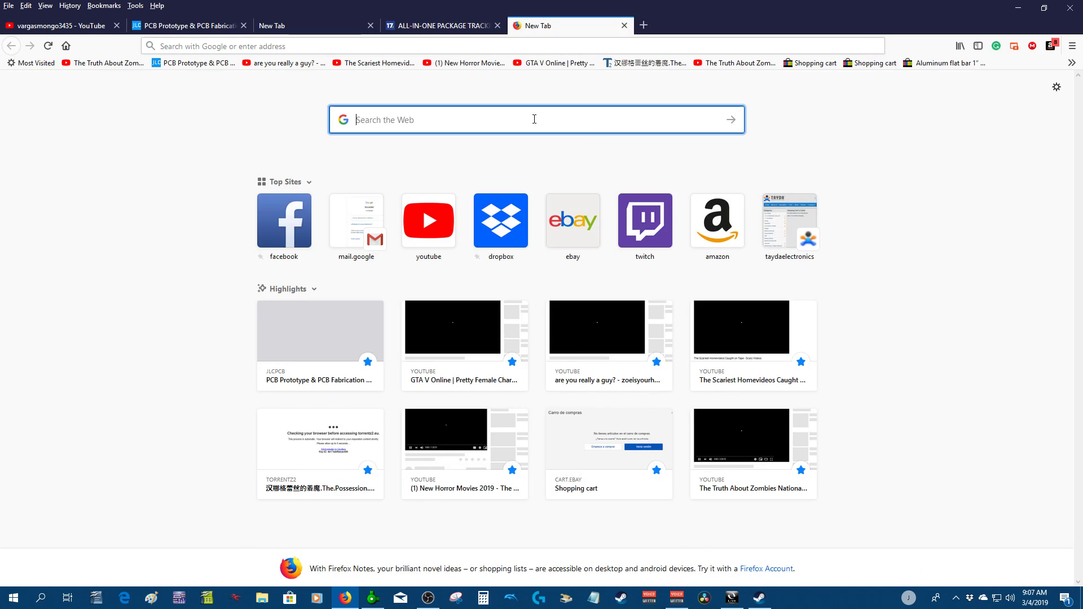
pyautogui.write('PCB')
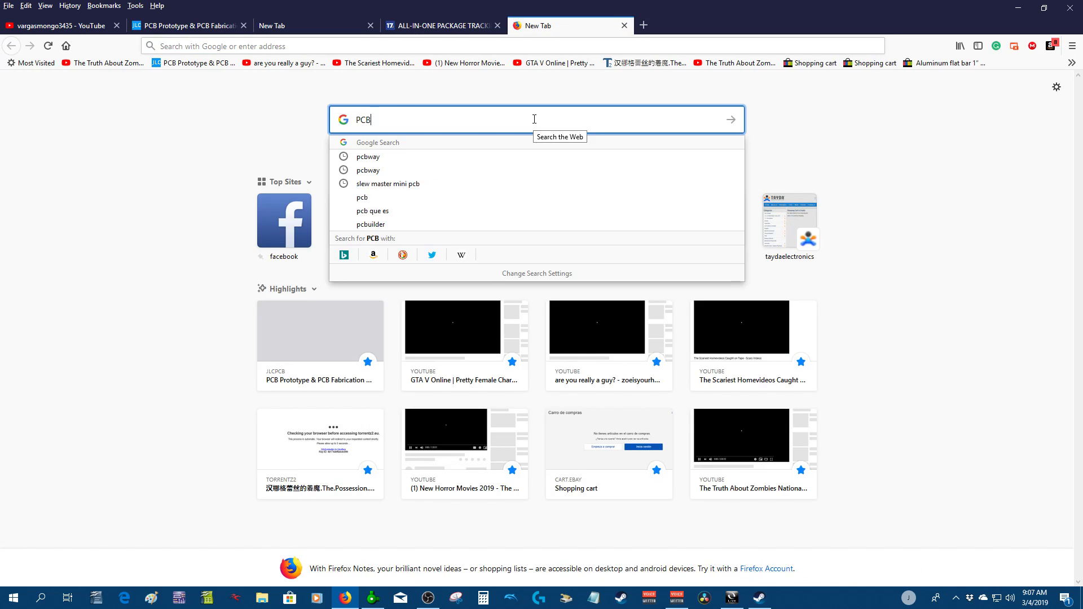
pyautogui.write('way')
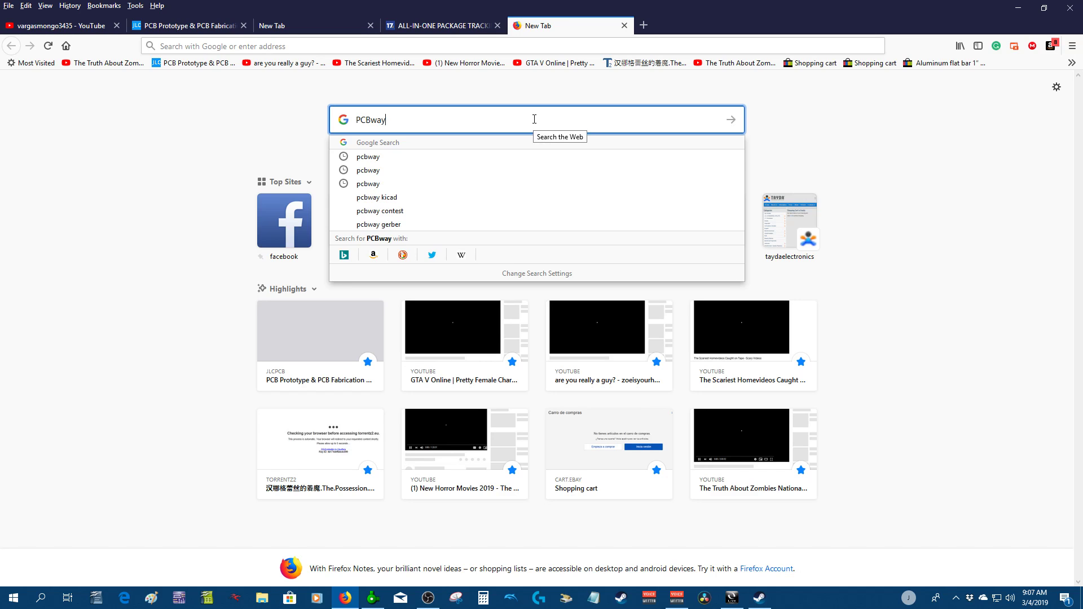
pyautogui.press('Return')
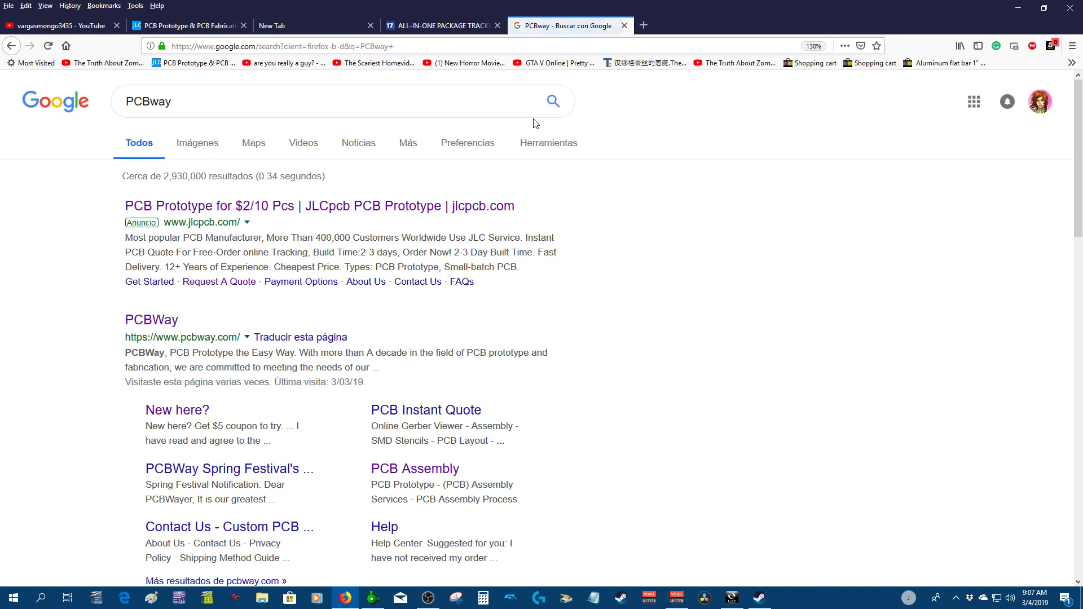
pyautogui.click(146, 323)
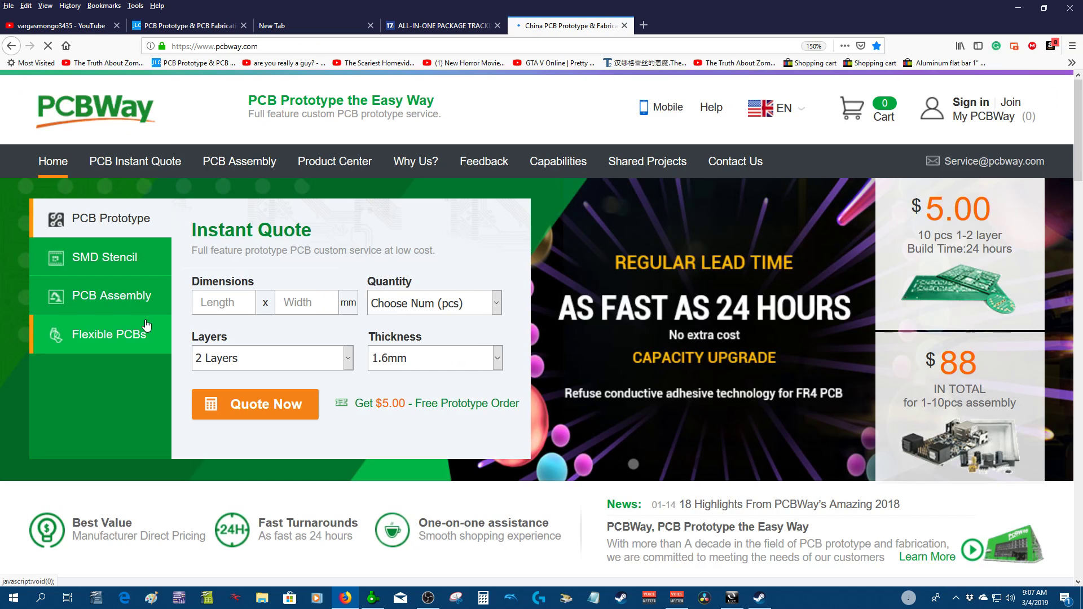
# - Minimize the PCBWay support chat, open the My Order page, and go on to the My Account dashboard
pyautogui.moveTo(999, 128)
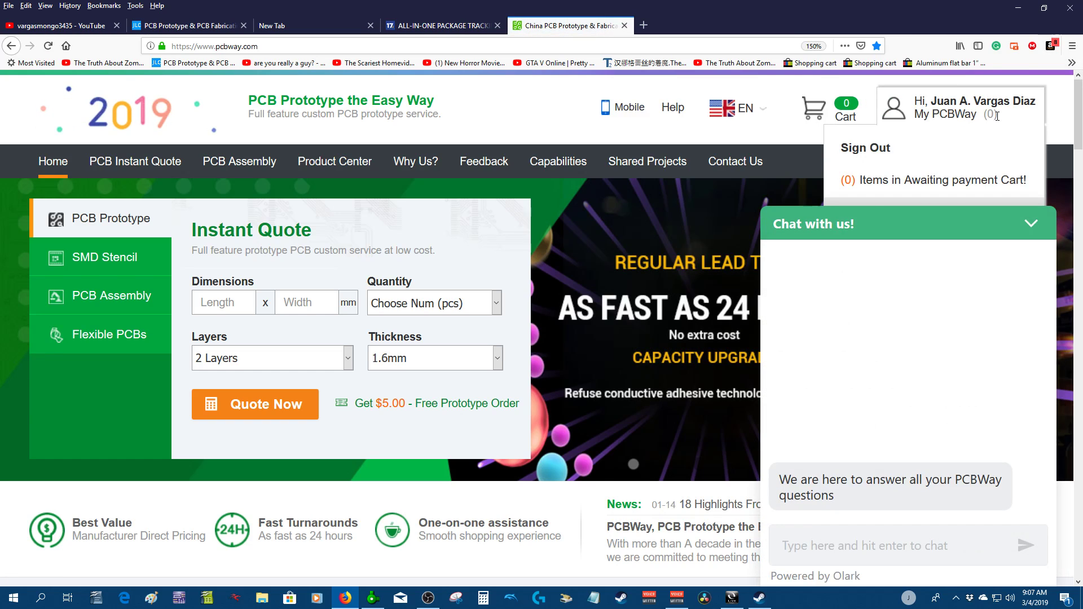
pyautogui.click(1031, 236)
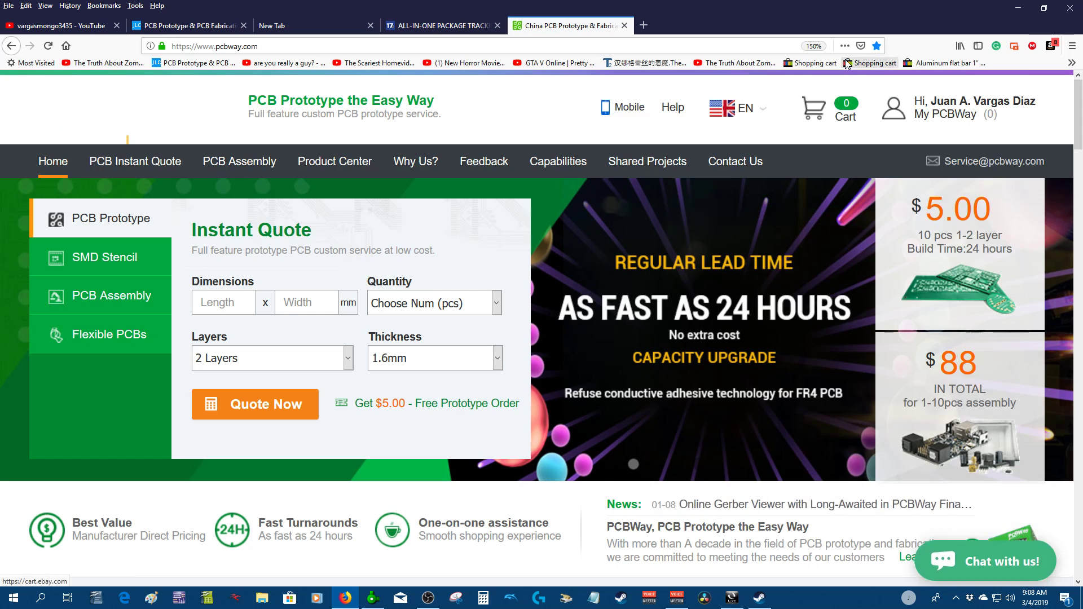
pyautogui.moveTo(878, 123)
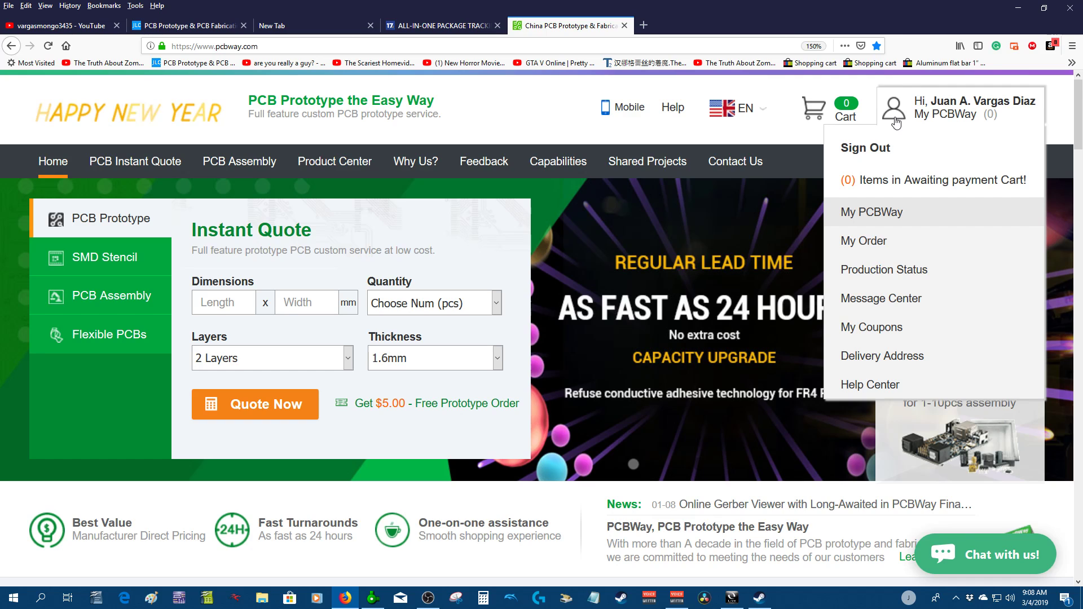
pyautogui.click(865, 241)
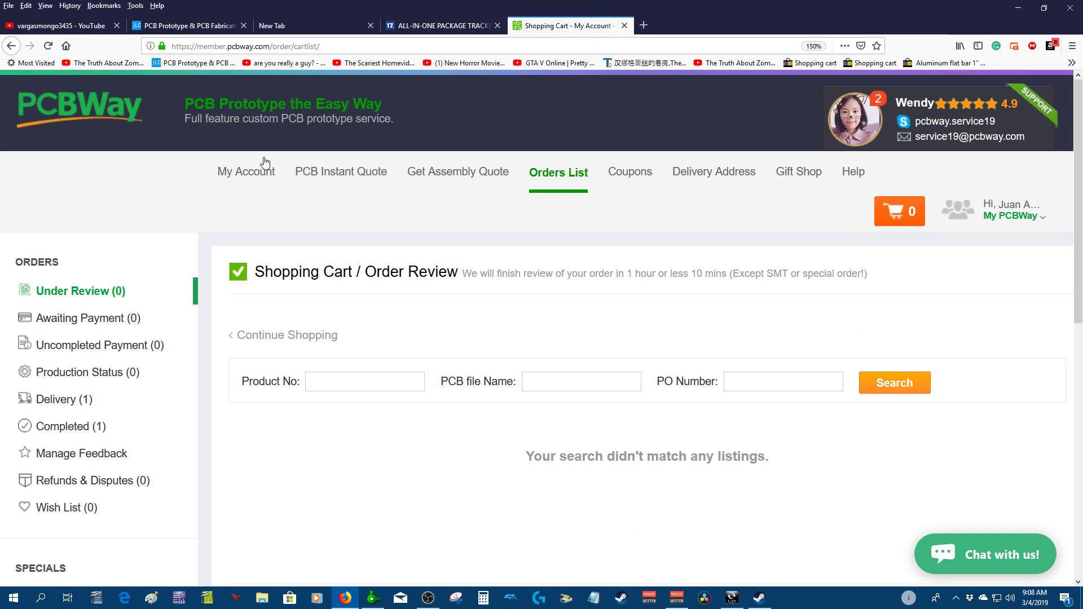
pyautogui.click(260, 176)
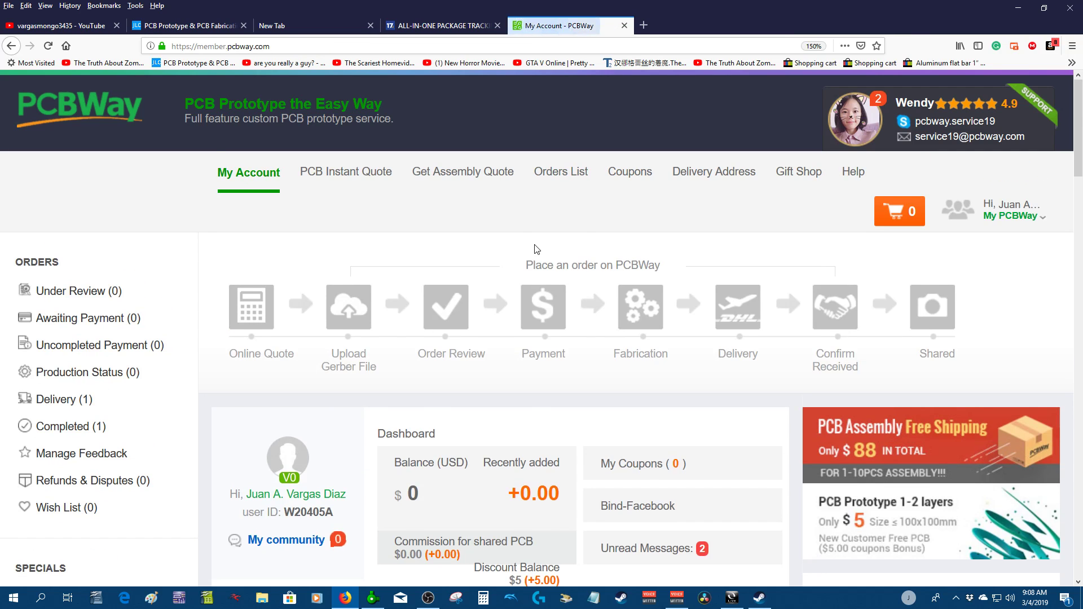
# - Open the orders in Delivery from the account dashboard and check the Greenamp V1.2 shipment's entry
pyautogui.scroll(-6, 530, 248)
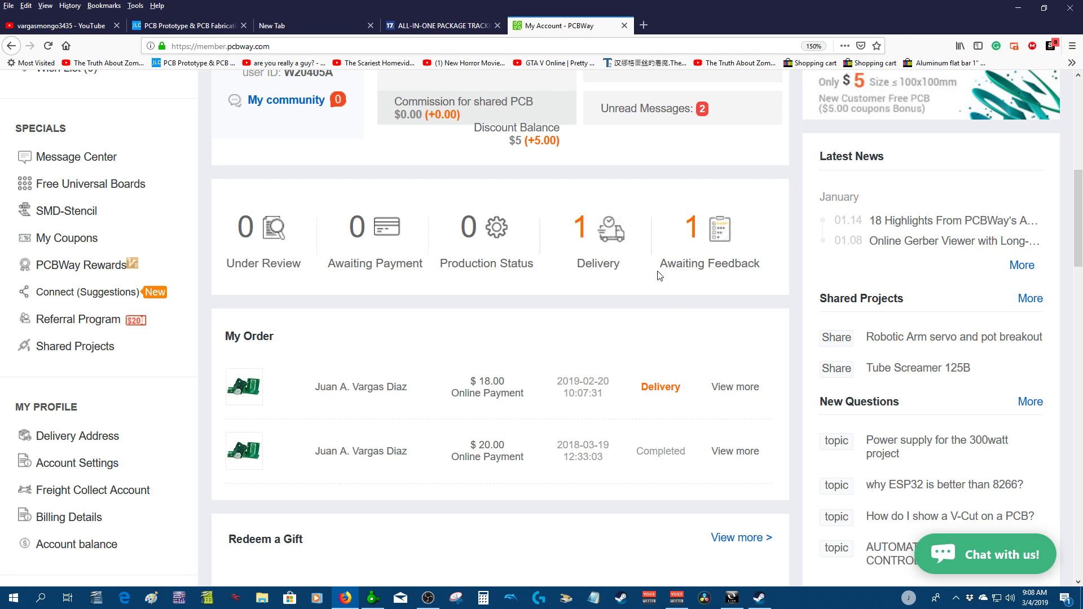
pyautogui.click(609, 235)
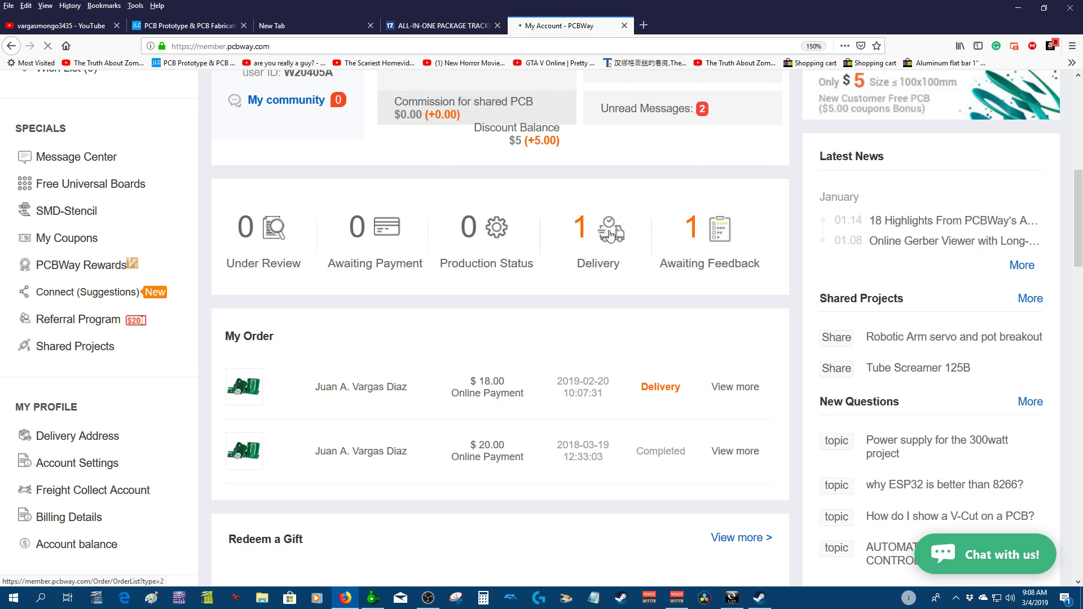
pyautogui.scroll(-3, 611, 235)
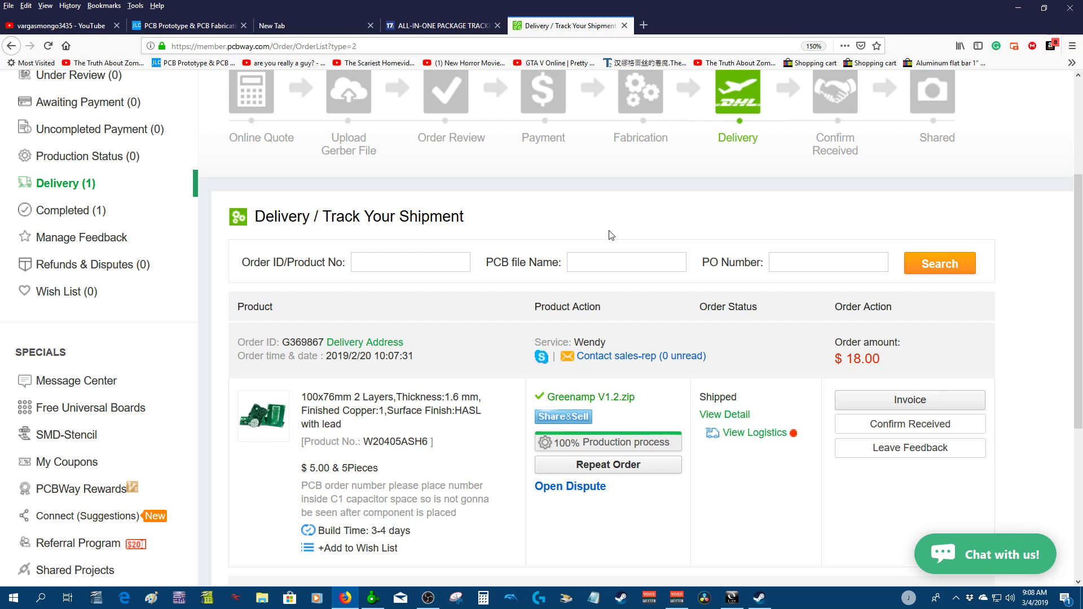
pyautogui.scroll(3, 798, 253)
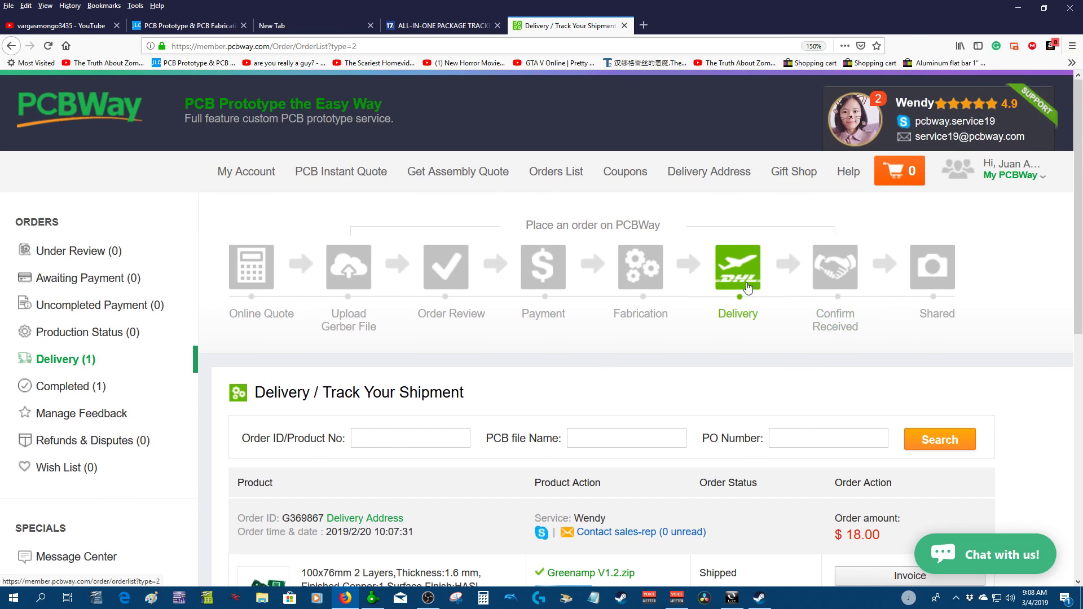
# - Open the newest sales-rep message dated 2019-03-01 in the PCBWay messages and read its history about PCB packaging
pyautogui.click(877, 103)
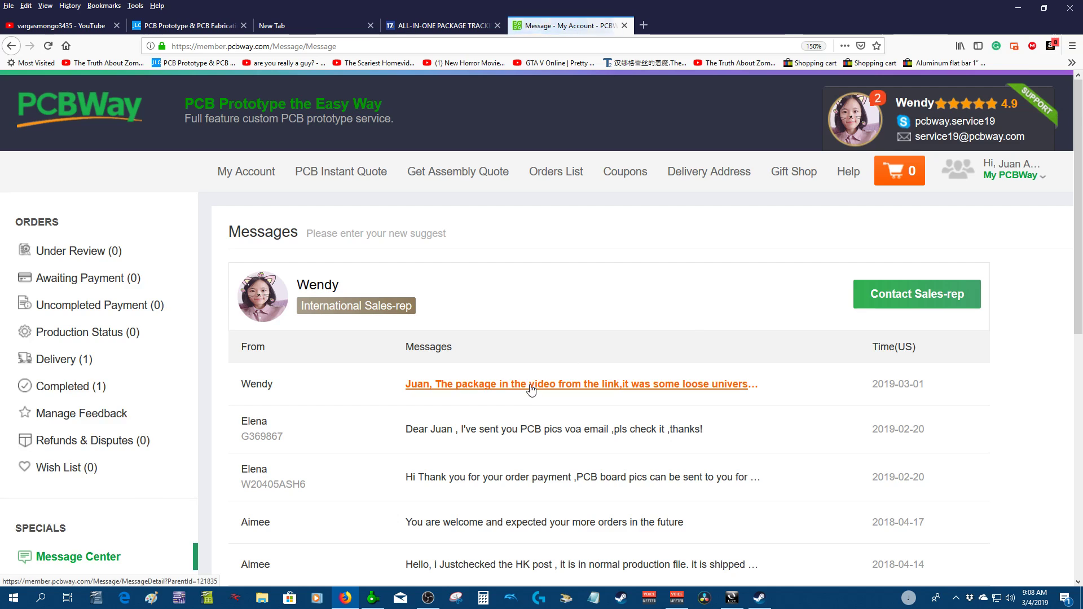
pyautogui.click(530, 385)
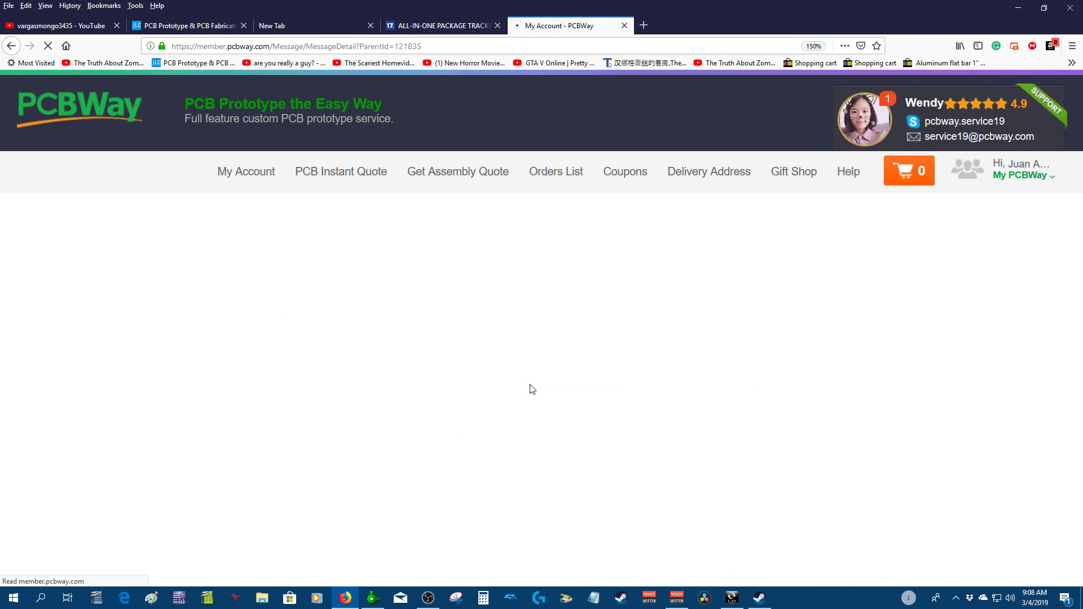
pyautogui.scroll(-3, 508, 362)
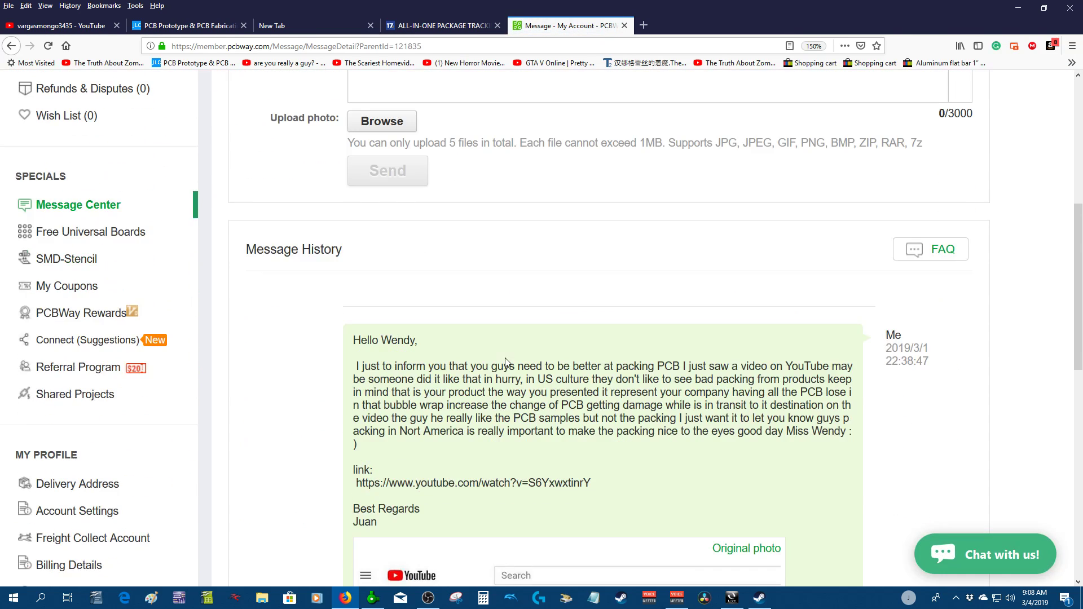
pyautogui.scroll(-9, 736, 397)
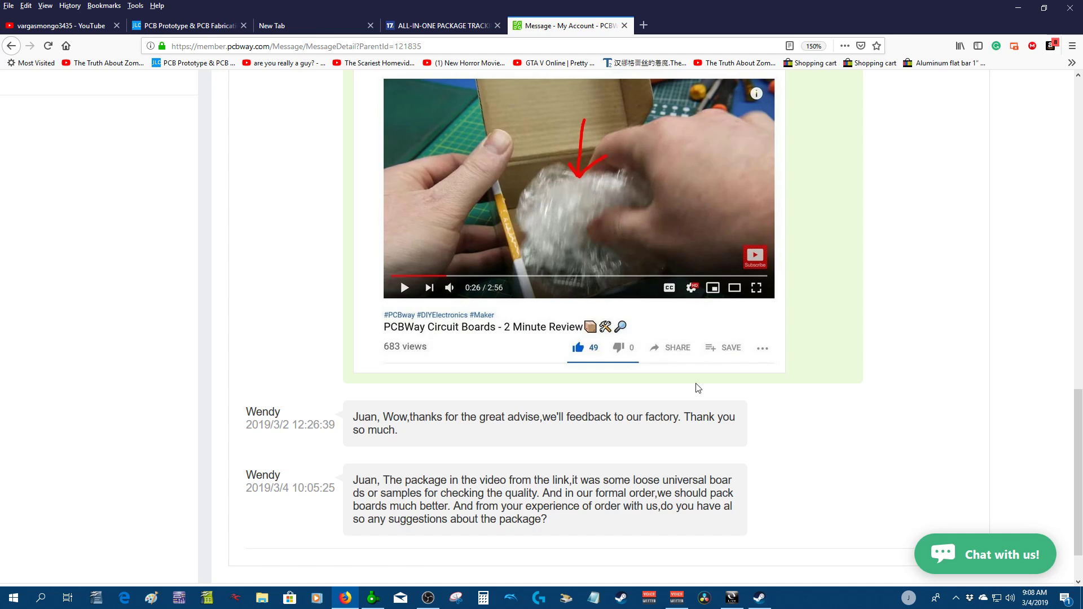
# - Reread the message history about PCB packaging, including the attached video screenshot and the sales rep's replies, and close the PCBWay page
pyautogui.scroll(6, 695, 386)
pyautogui.scroll(3, 730, 303)
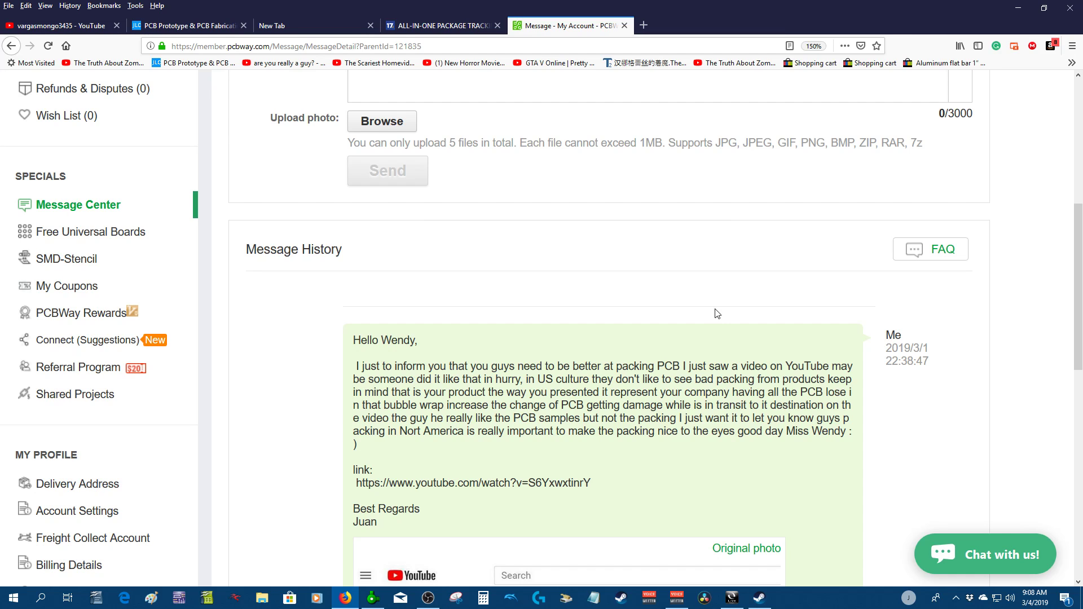
pyautogui.scroll(-6, 716, 313)
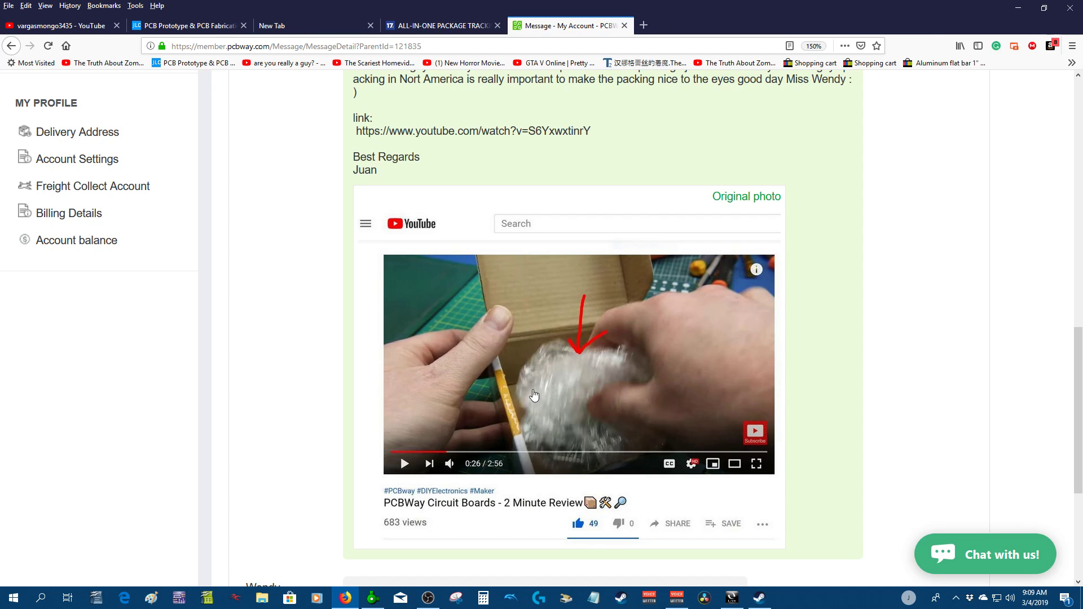
pyautogui.scroll(-4, 574, 378)
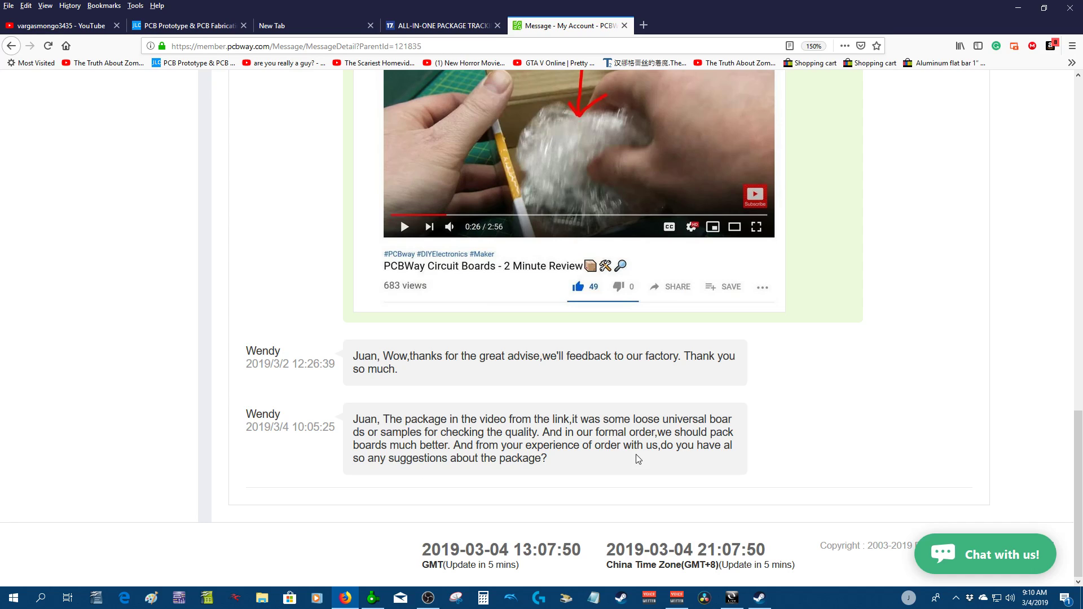
pyautogui.scroll(5, 587, 477)
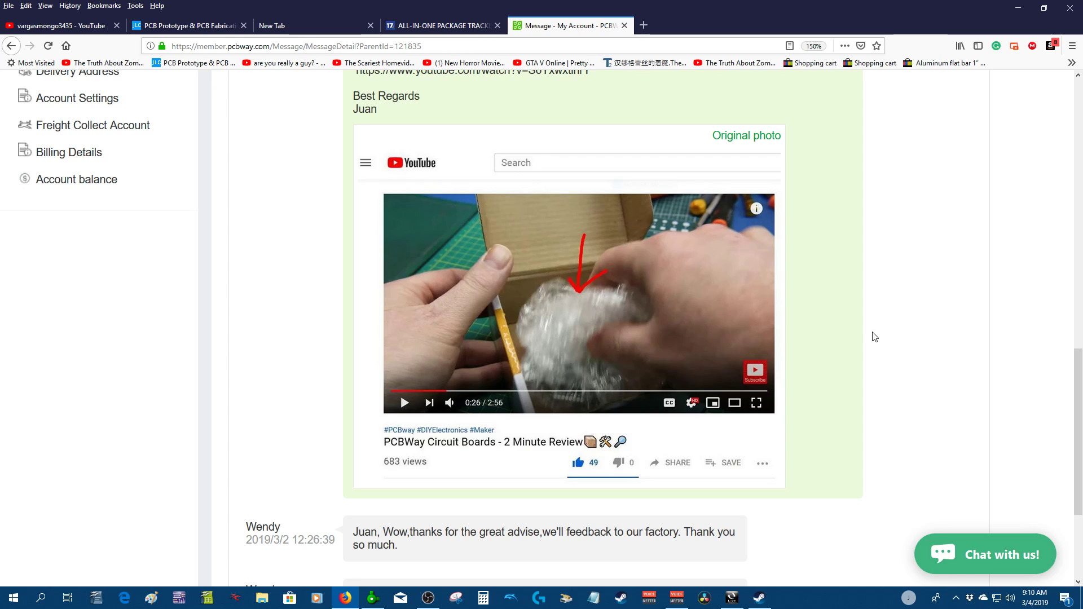
pyautogui.scroll(-3, 874, 344)
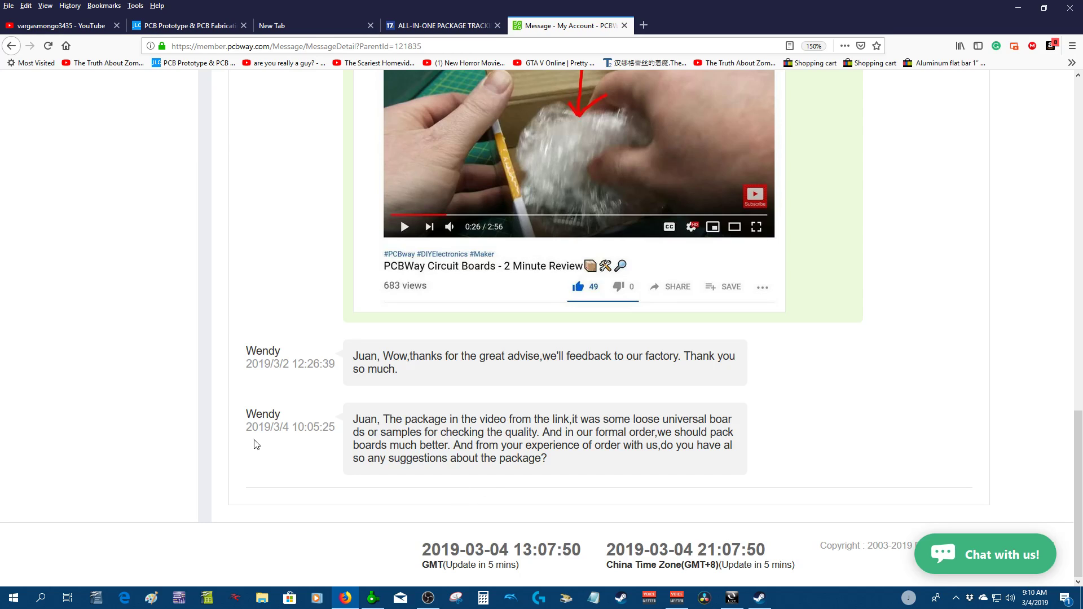
pyautogui.scroll(10, 309, 439)
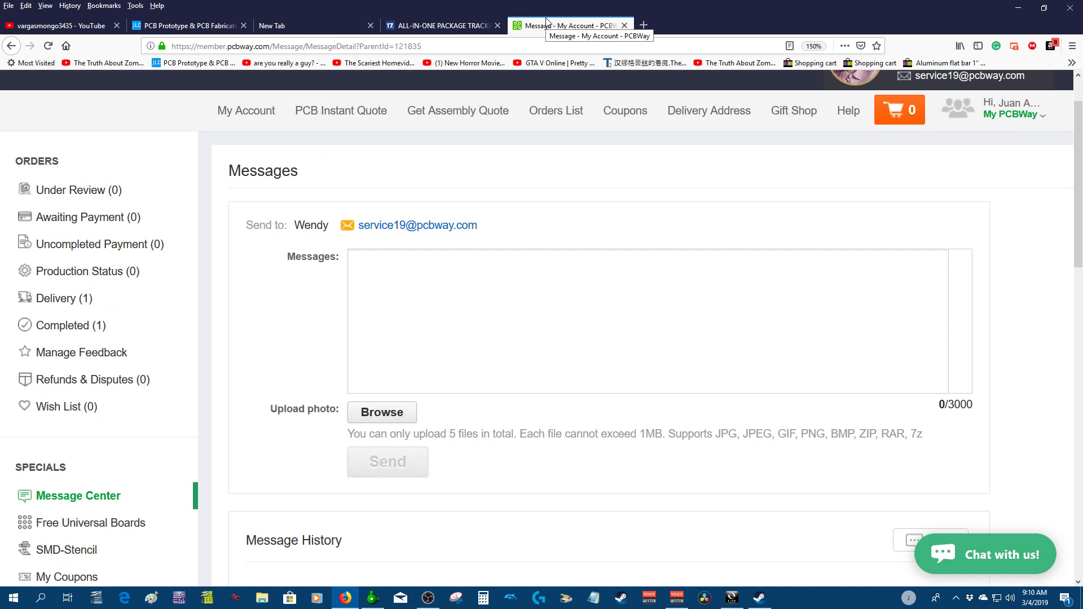
pyautogui.click(624, 25)
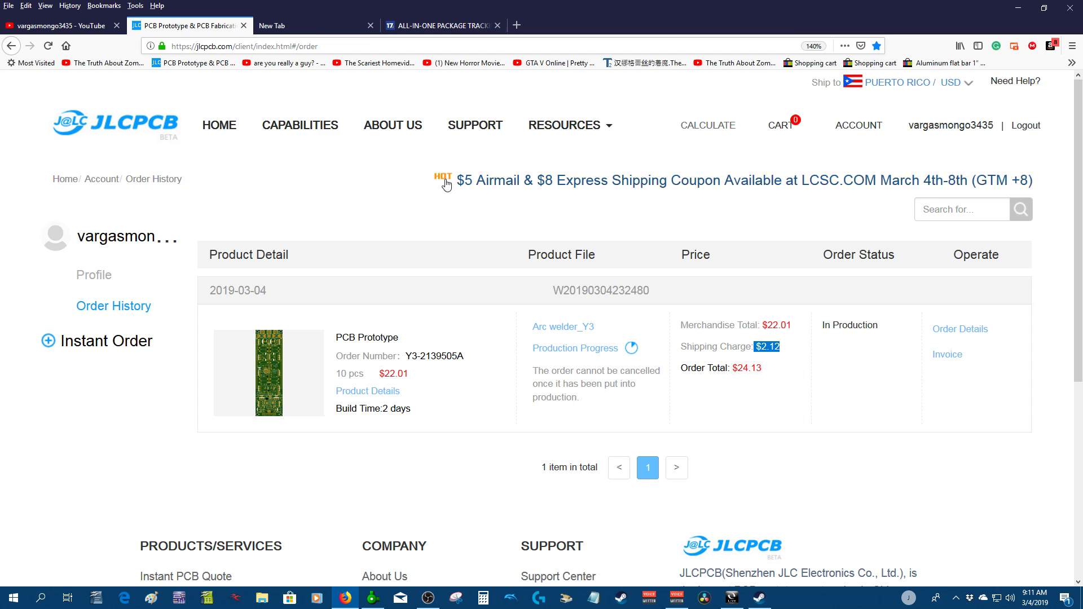
# - Switch to Sprint-Layout and examine the Greenamp V1.2M board up close
pyautogui.click(371, 602)
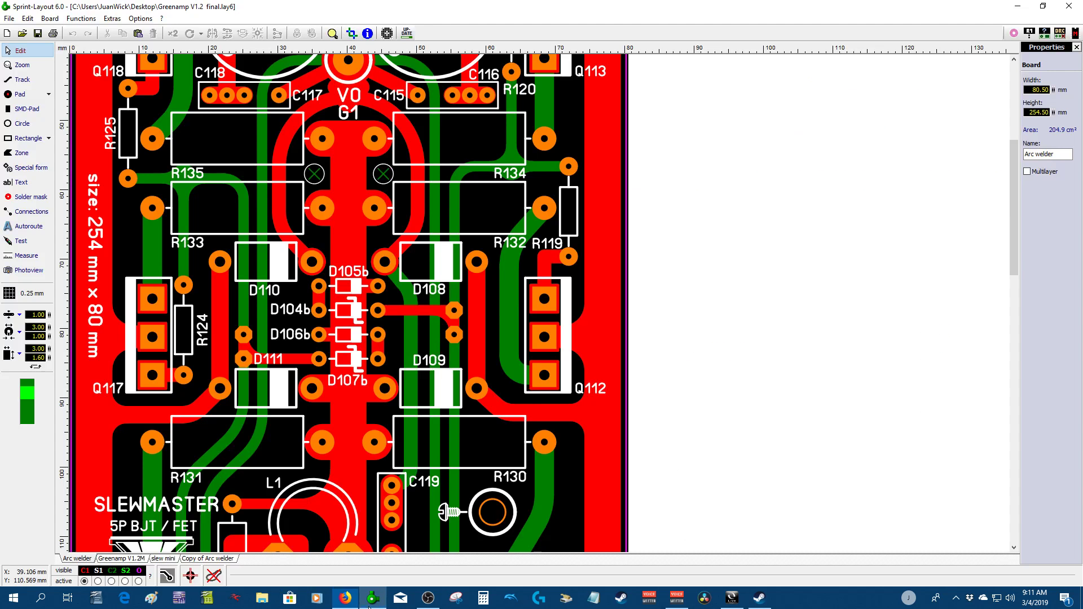
pyautogui.click(133, 559)
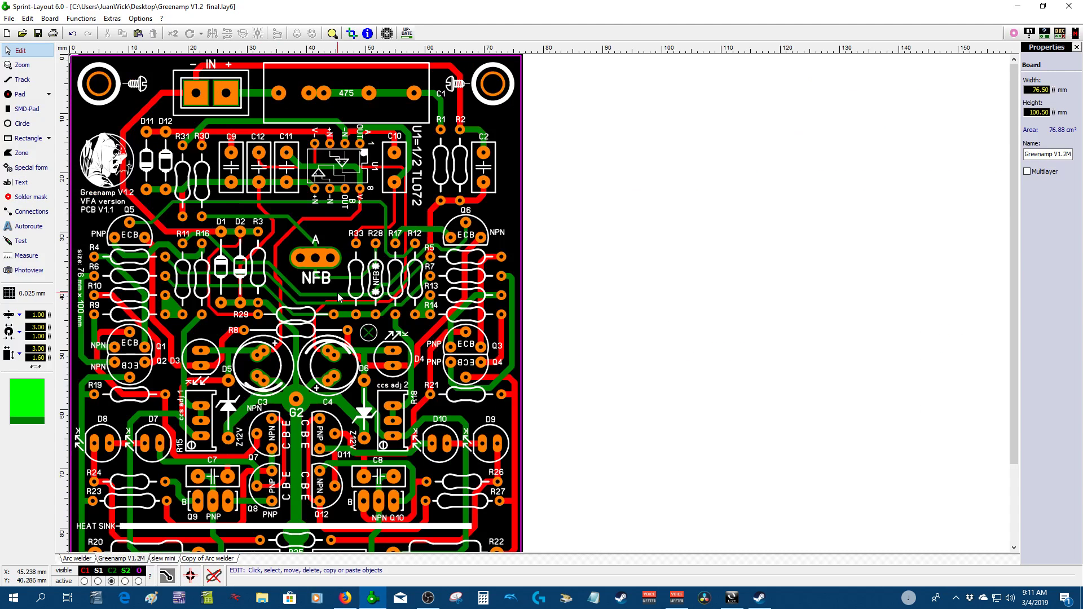
pyautogui.scroll(1, 332, 375)
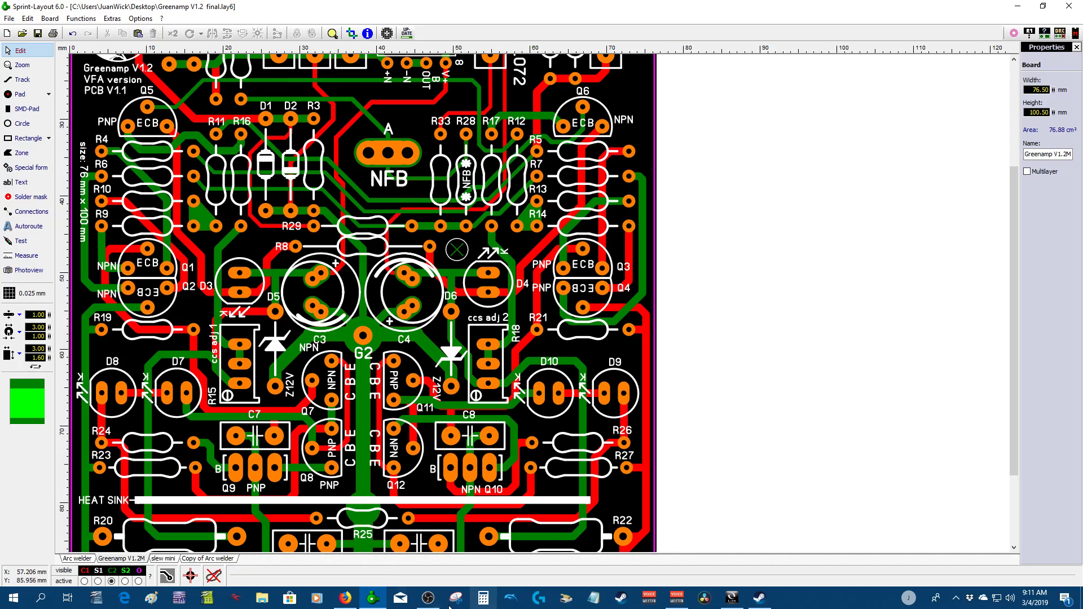
# - Switch back to Firefox, search the web for Mouser in a new tab, and open the Mouser Electronics Puerto Rico website
pyautogui.click(344, 598)
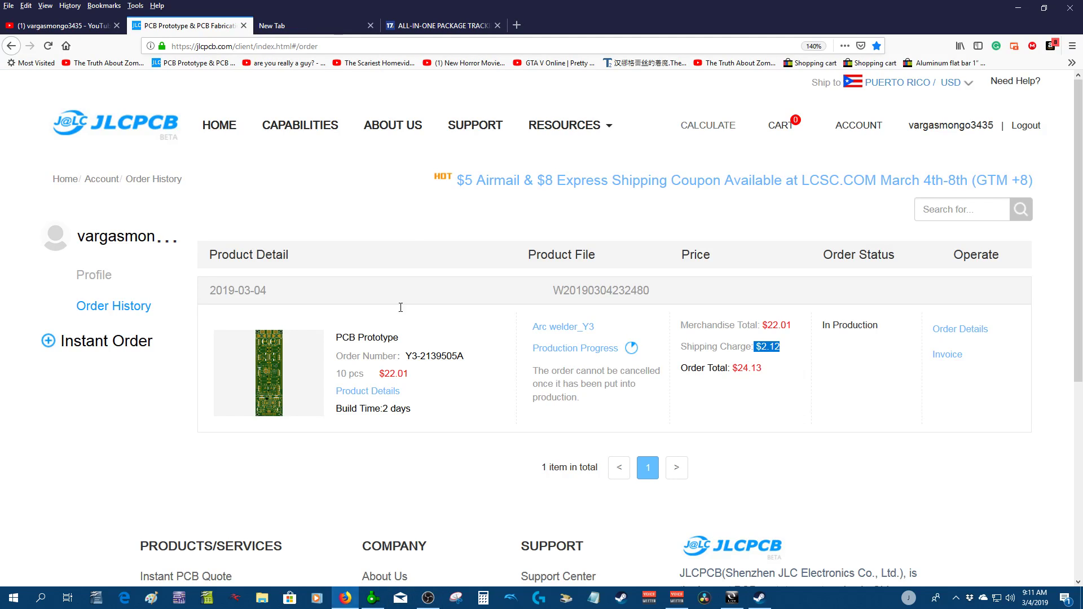
pyautogui.click(517, 25)
pyautogui.click(620, 114)
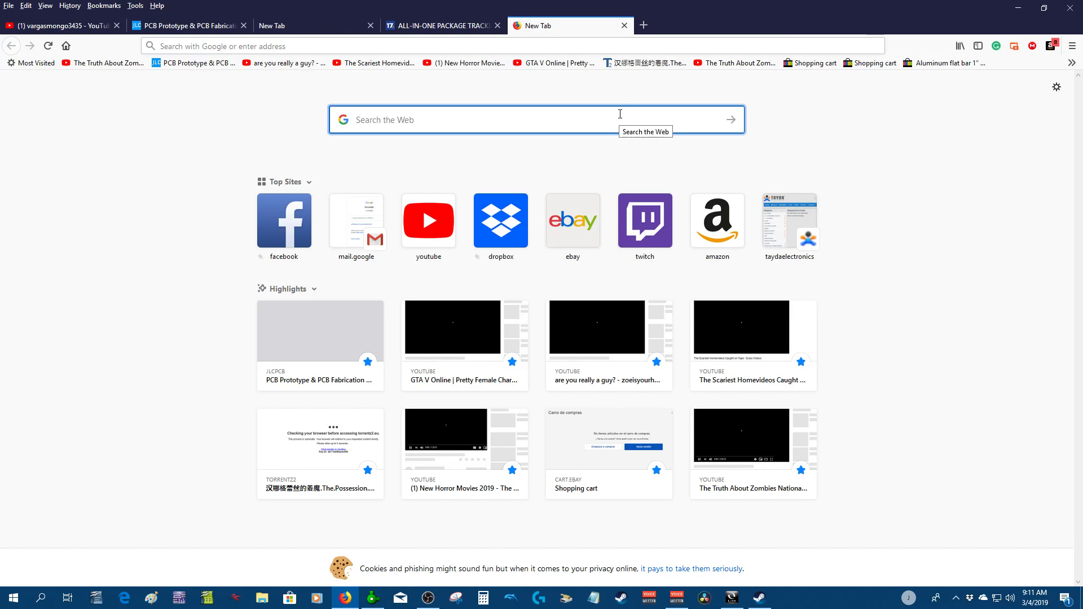
pyautogui.write('Mouser')
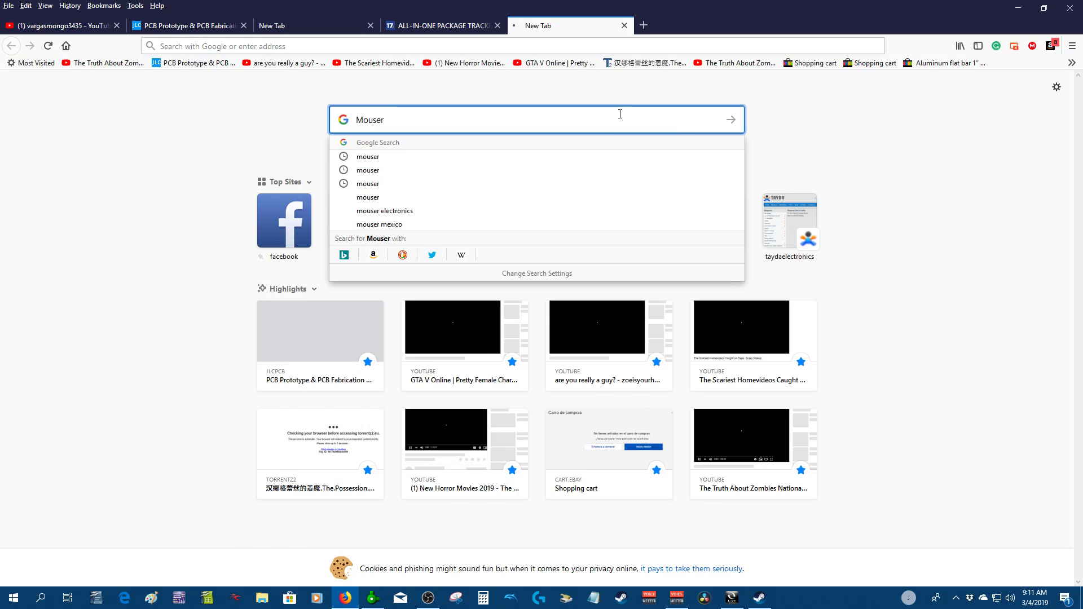
pyautogui.press('Return')
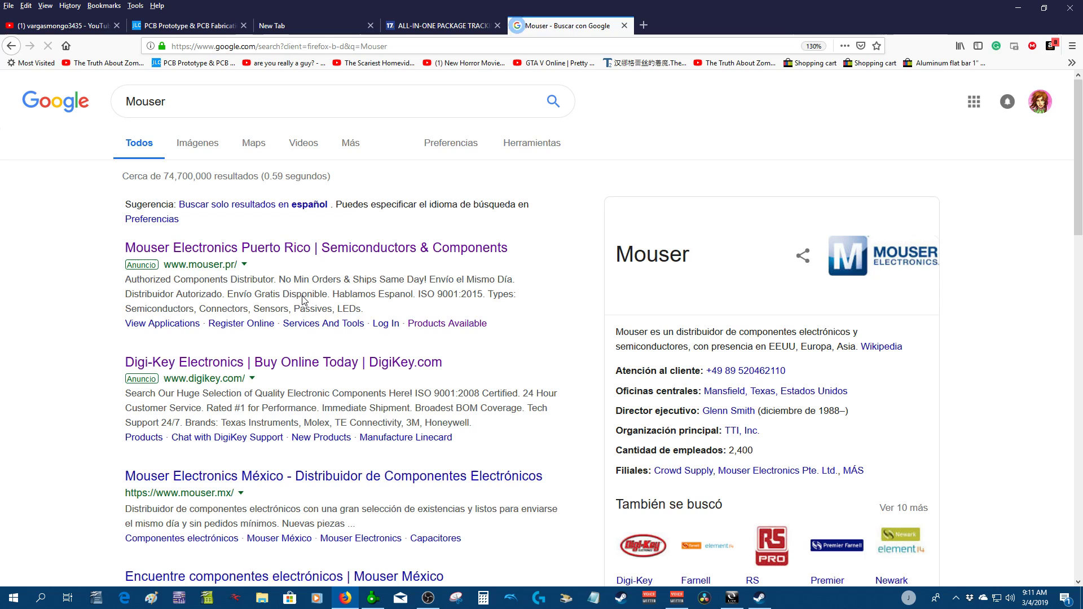
pyautogui.click(259, 255)
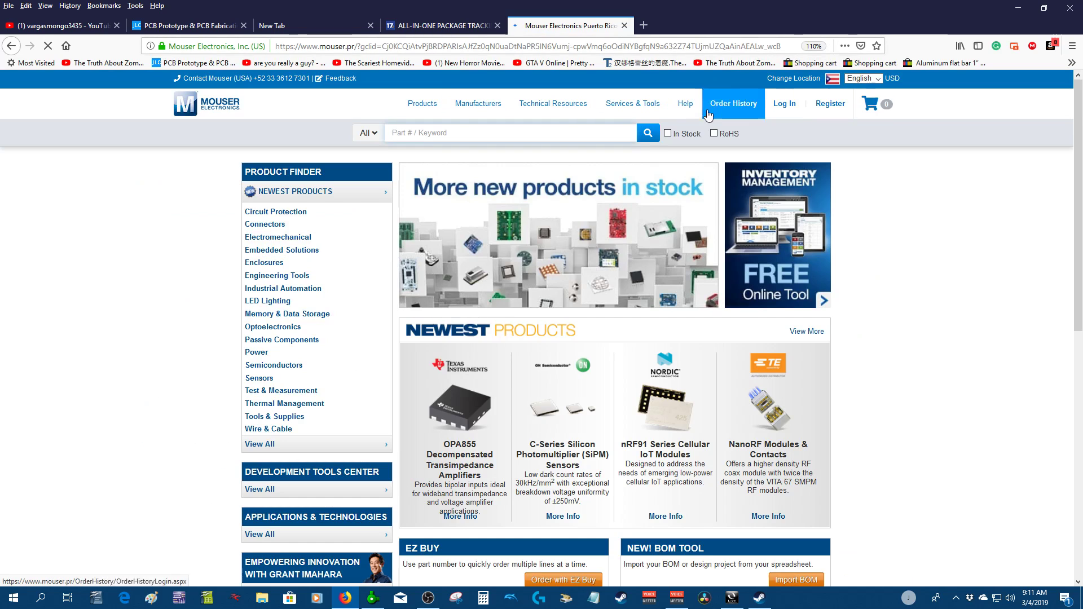
# - Log in to the Mouser account with the prefilled credentials and open its order history
pyautogui.click(758, 105)
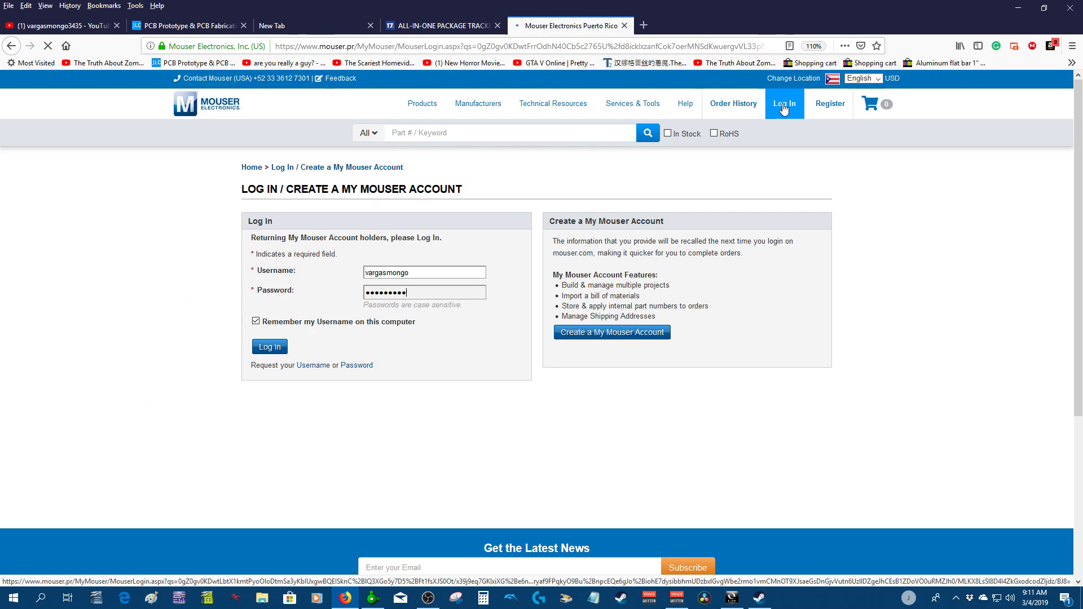
pyautogui.click(262, 347)
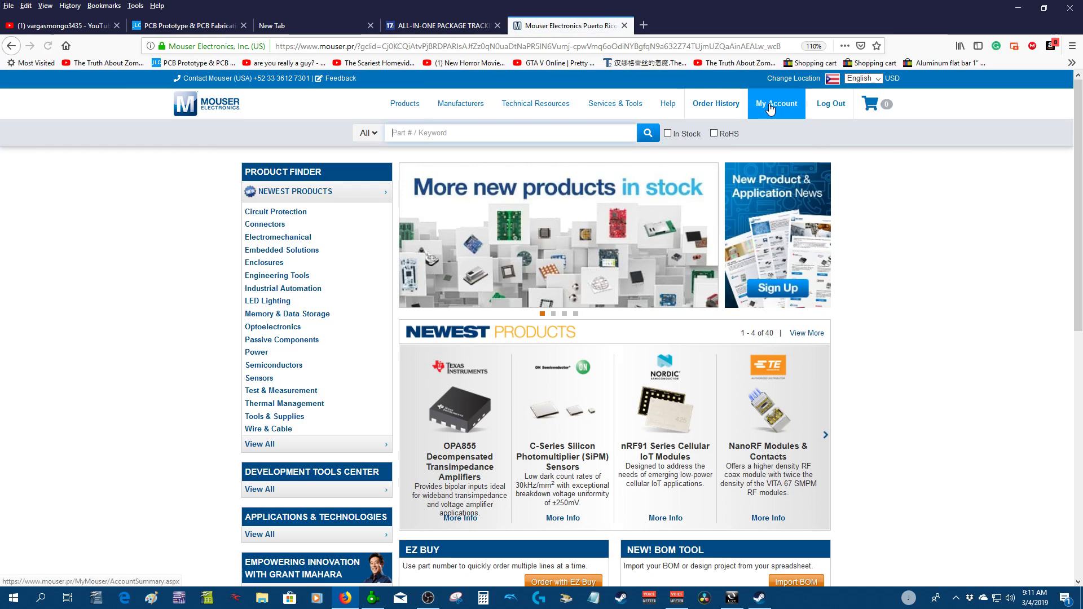
pyautogui.click(725, 106)
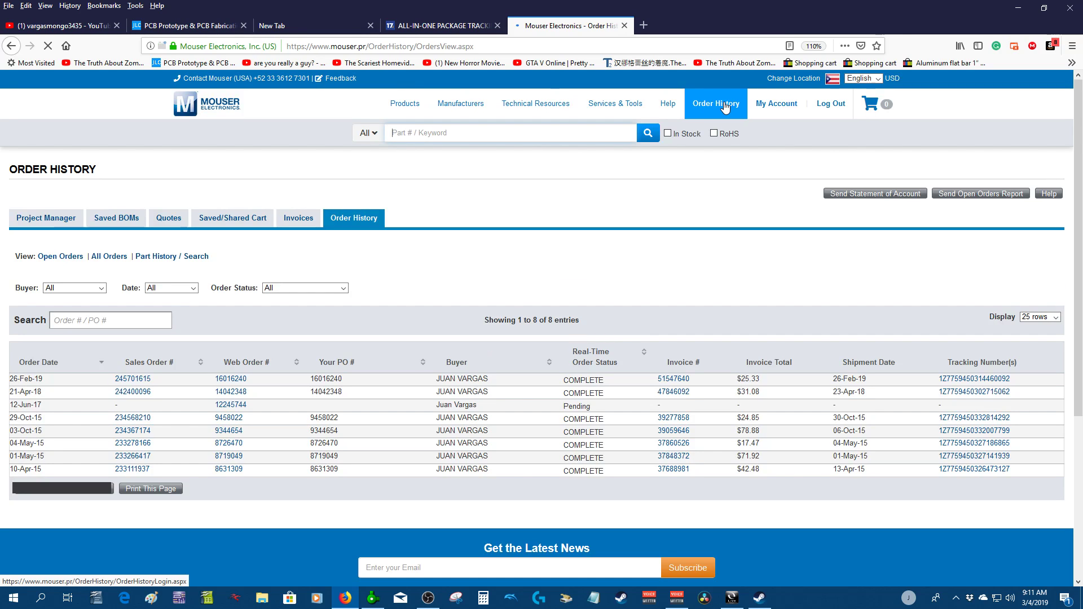
# - Open the sales order dated 26-Feb-19, review its list of ordered transistors, and return to the order history
pyautogui.click(132, 380)
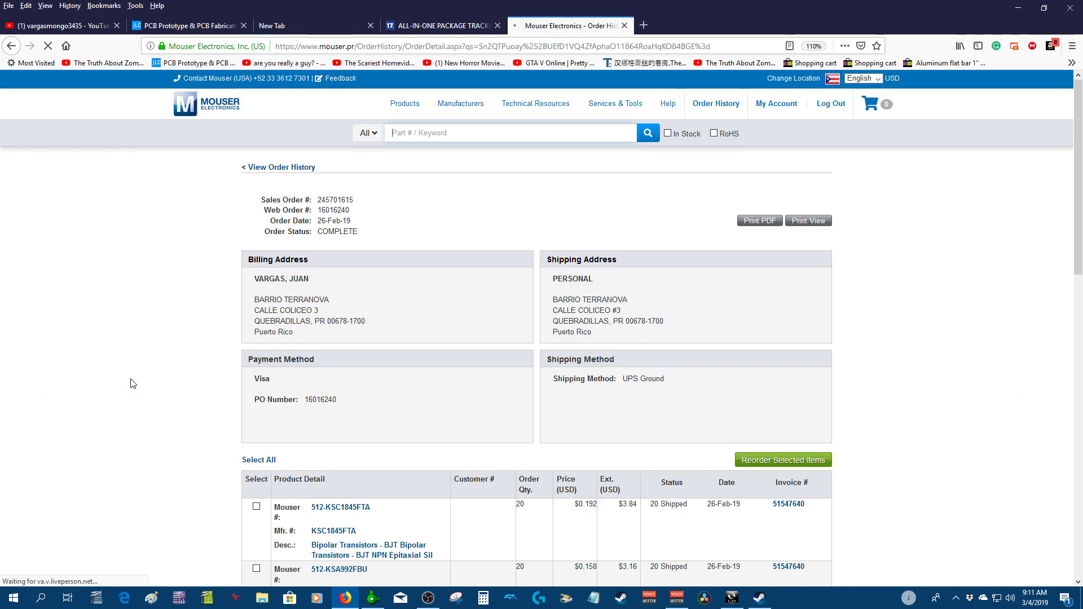
pyautogui.scroll(-3, 424, 363)
pyautogui.scroll(-3, 424, 363)
pyautogui.scroll(-3, 424, 363)
pyautogui.scroll(2, 495, 363)
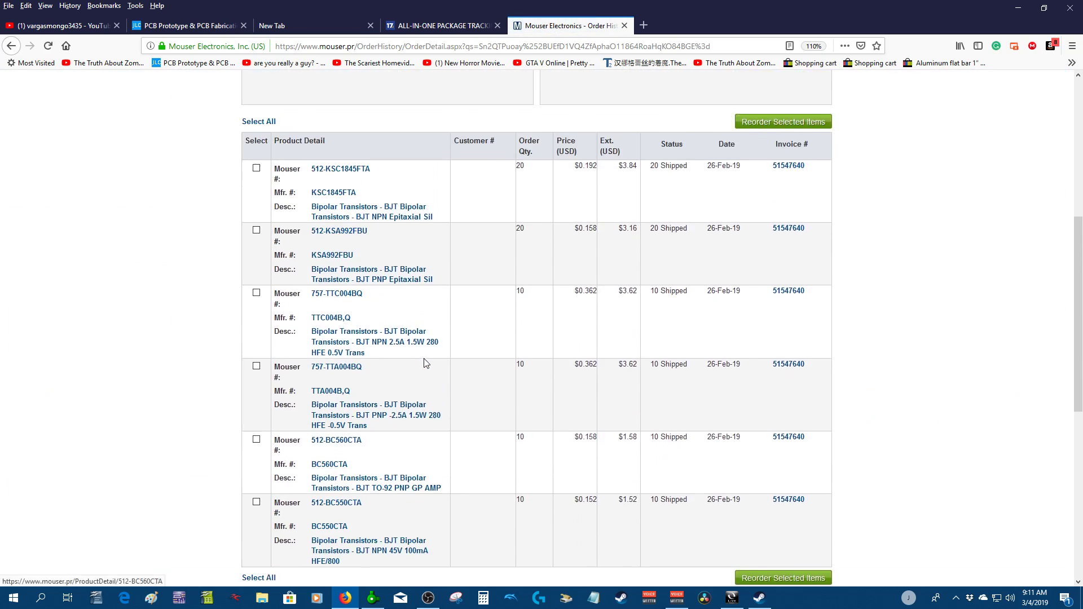
pyautogui.scroll(-1, 495, 363)
pyautogui.click(11, 46)
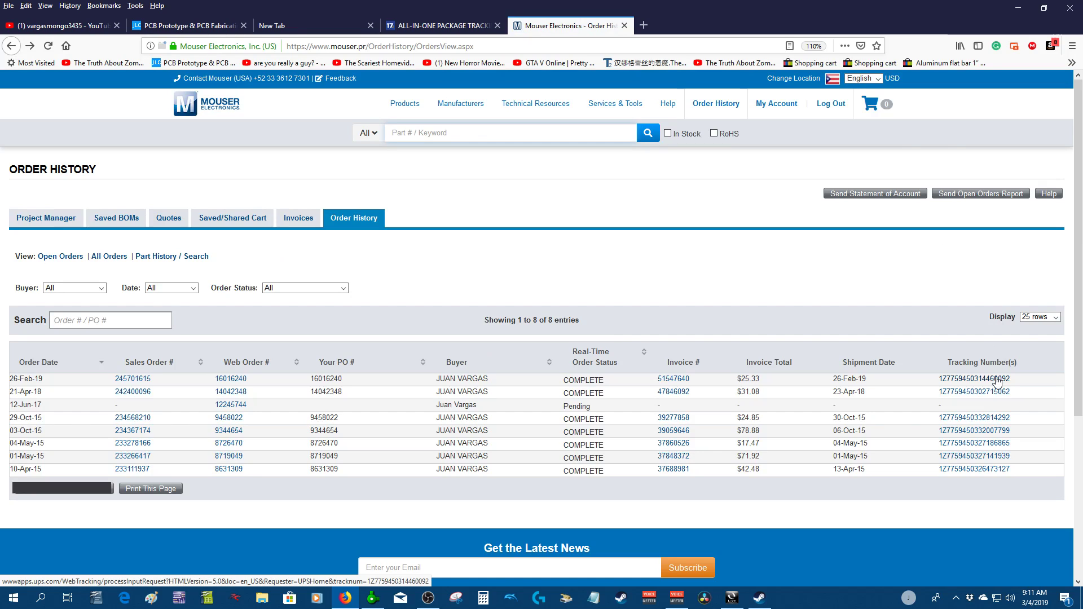
# - Open the UPS tracking details of the 26-Feb-19 order, check the delivery date and shipment progress, and close the tracking page
pyautogui.click(997, 380)
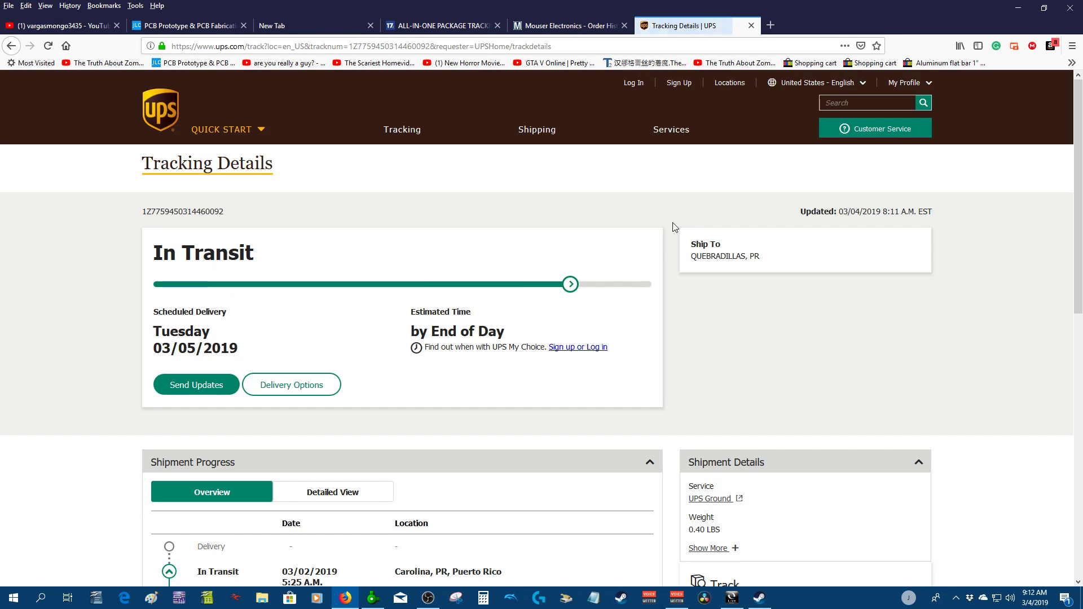
pyautogui.scroll(-3, 574, 293)
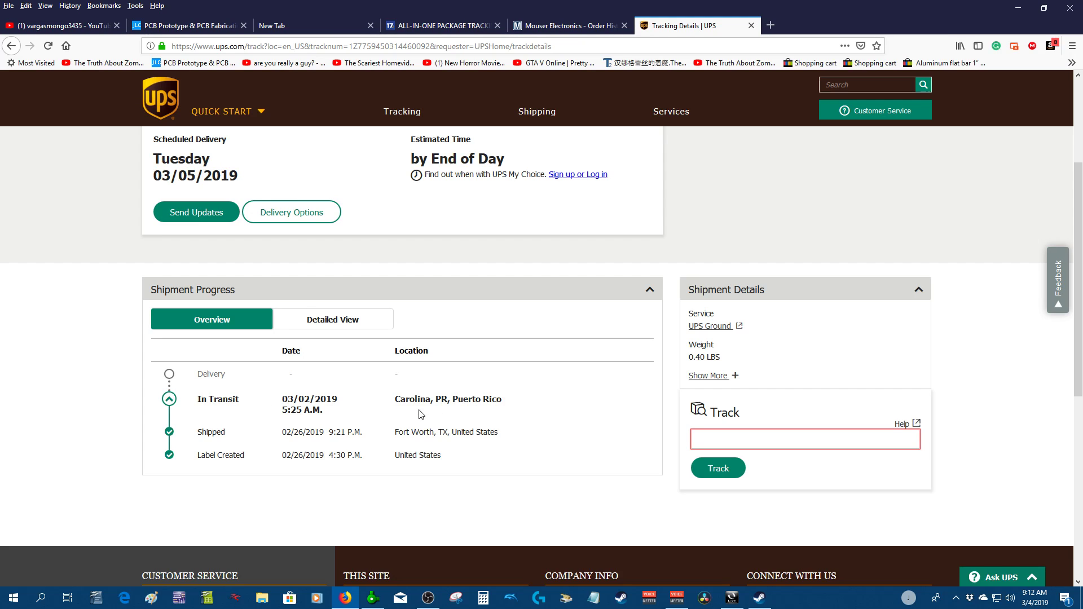
pyautogui.scroll(3, 617, 413)
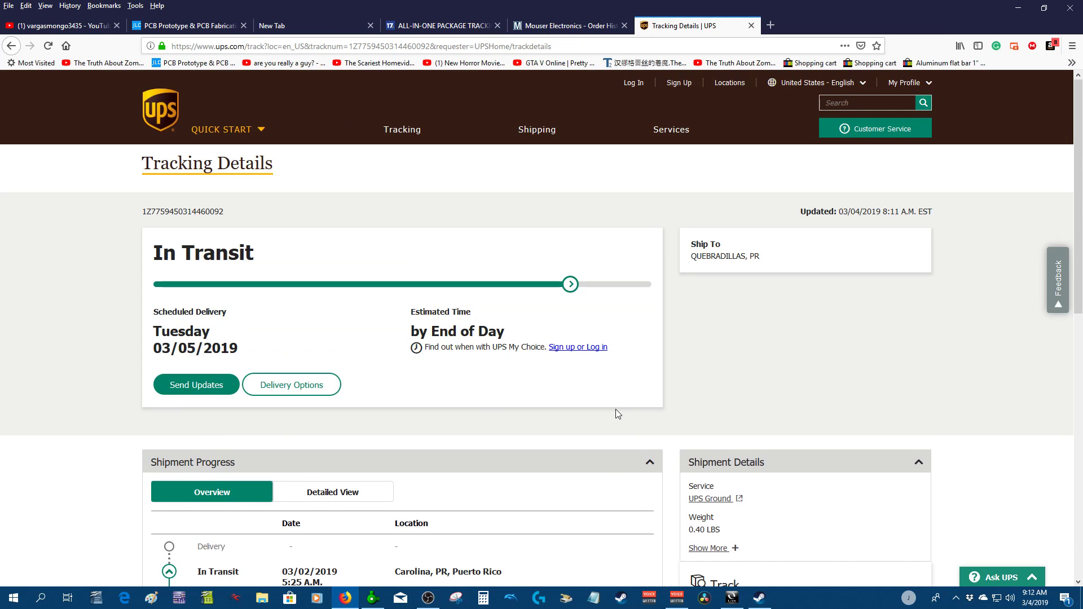
pyautogui.click(751, 26)
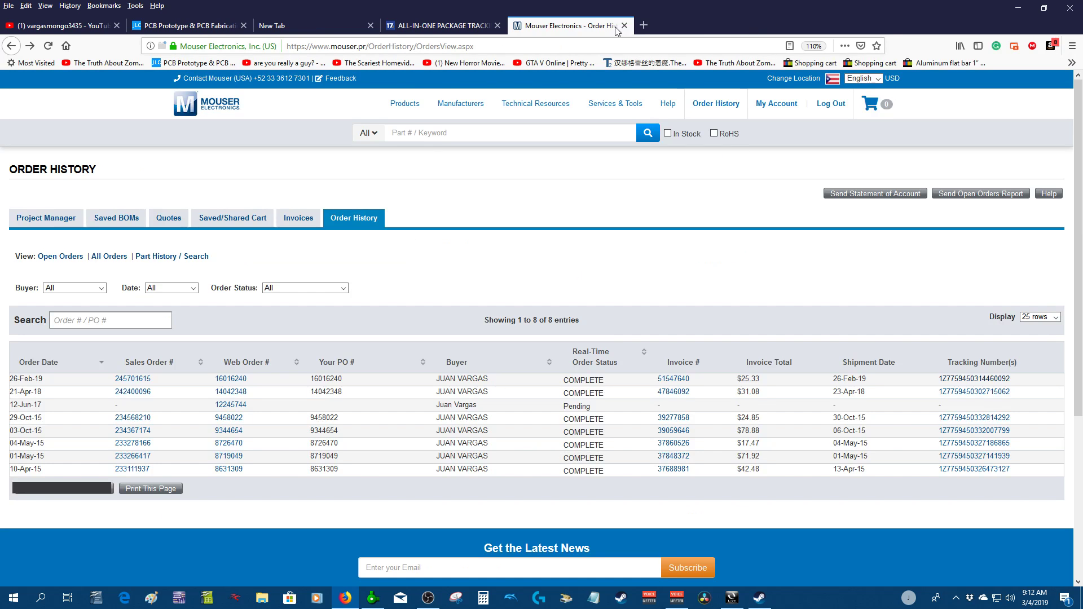
# - Switch to the YouTube channel page that is already open in the browser
pyautogui.click(59, 25)
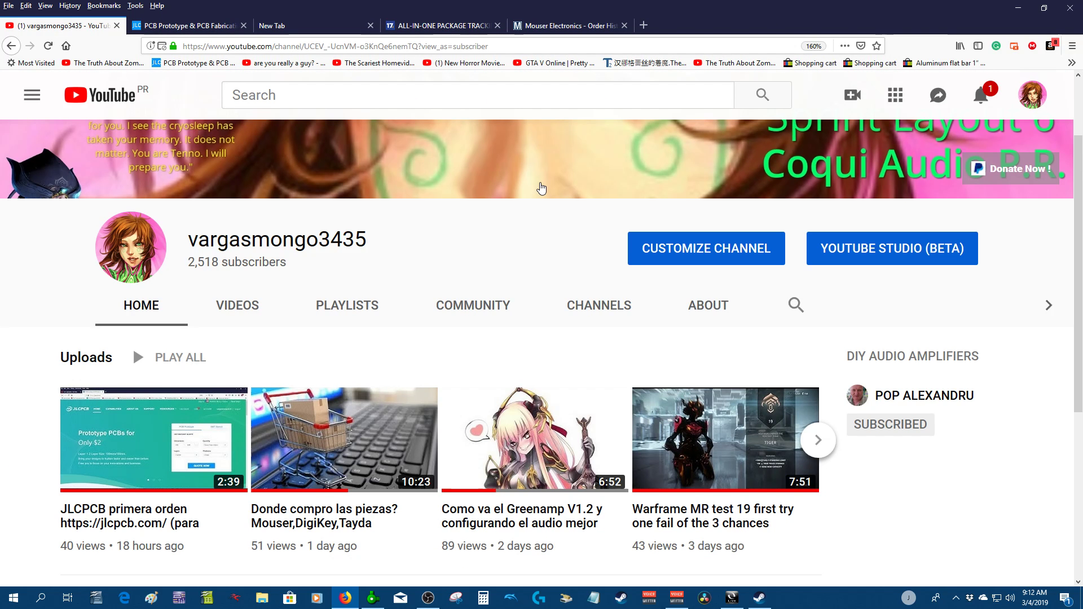